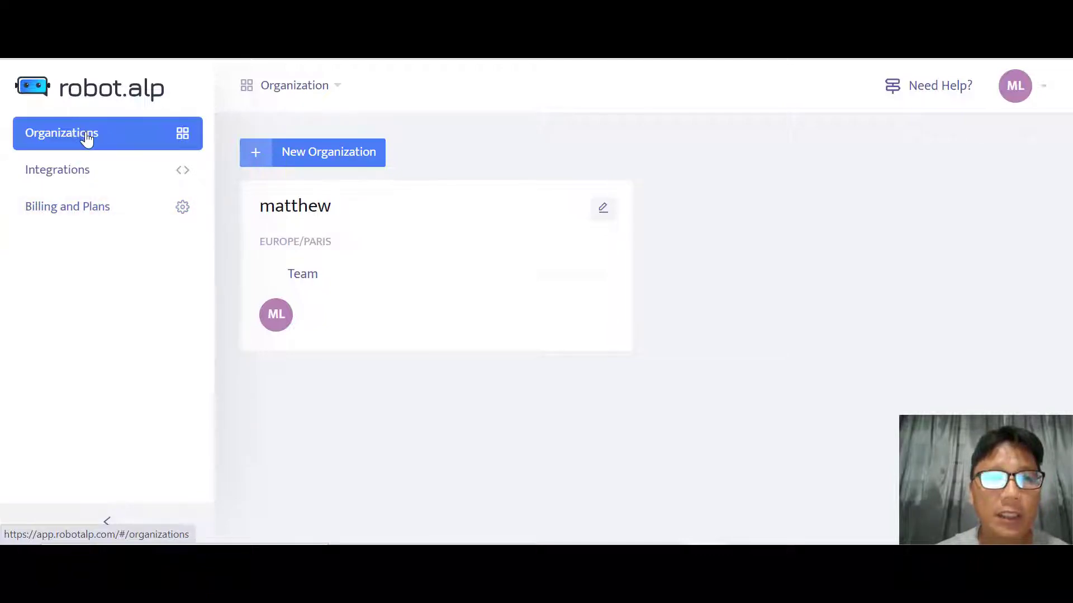
# Review the available integrations from Telegram to Webhook, and view the billing and plans page
pyautogui.click(85, 178)
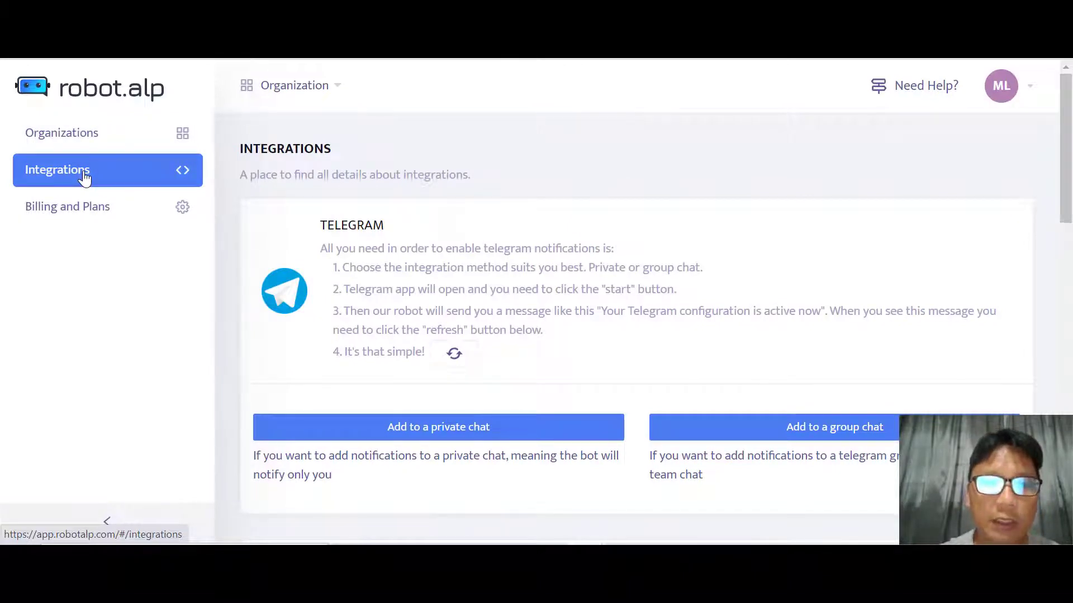
pyautogui.scroll(-3, 85, 178)
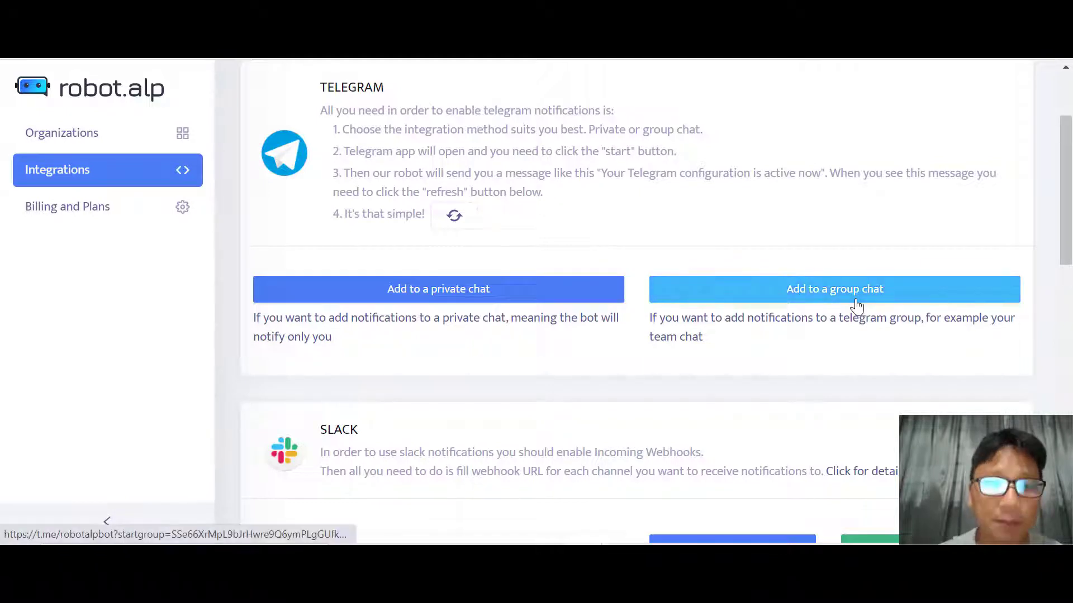
pyautogui.scroll(-5, 856, 306)
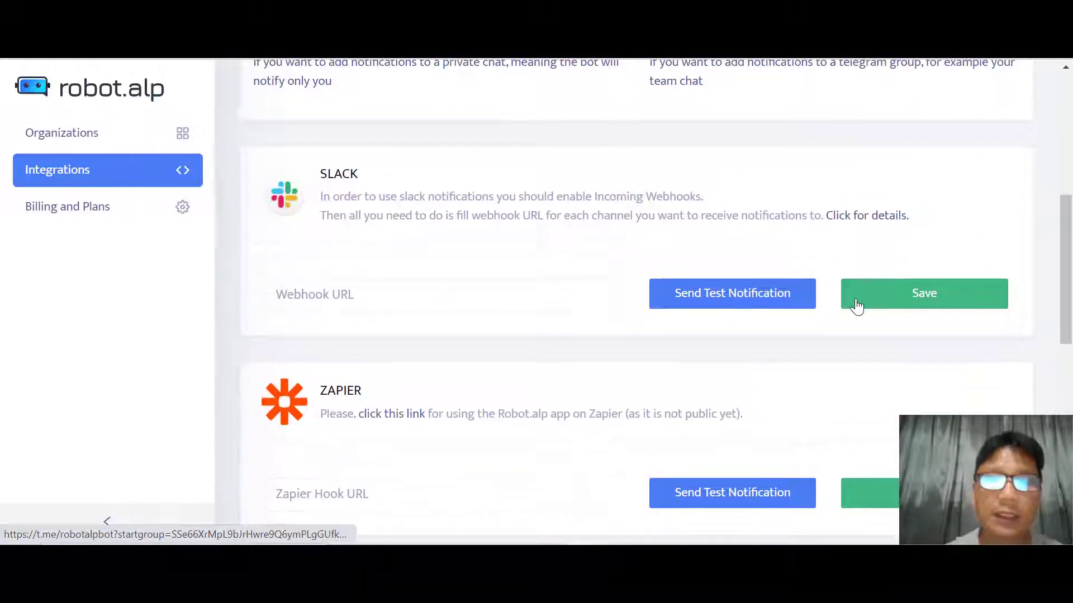
pyautogui.scroll(-8, 732, 193)
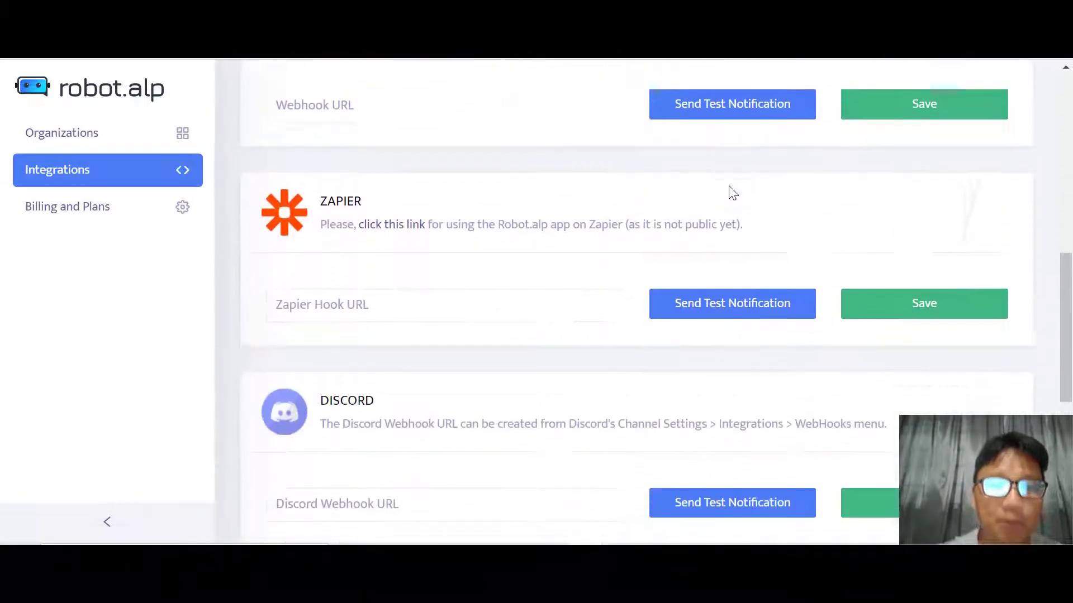
pyautogui.scroll(-2, 732, 193)
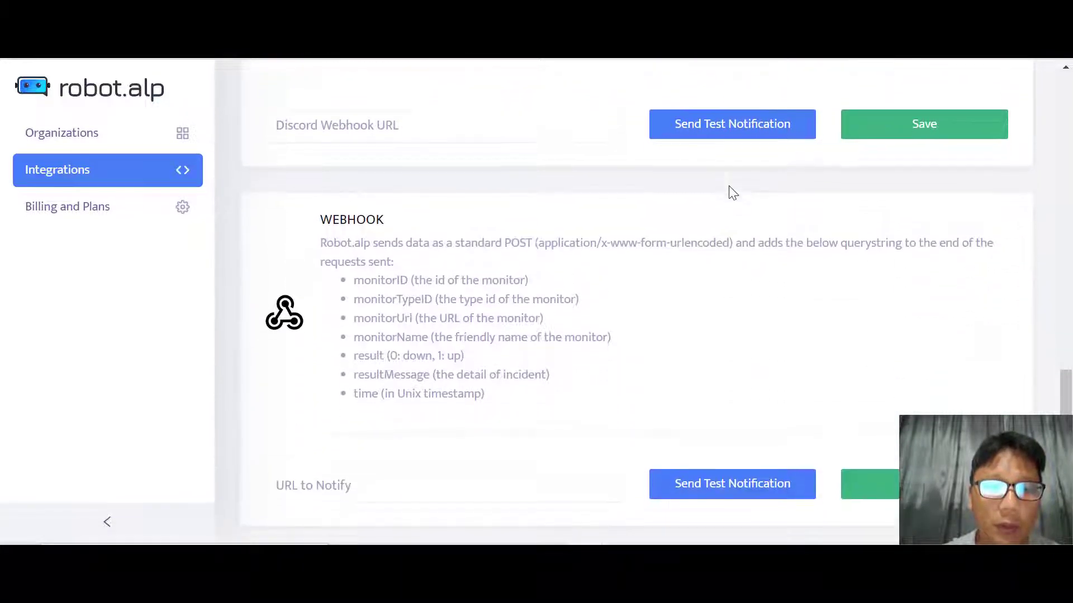
pyautogui.scroll(2, 732, 193)
pyautogui.scroll(10, 729, 187)
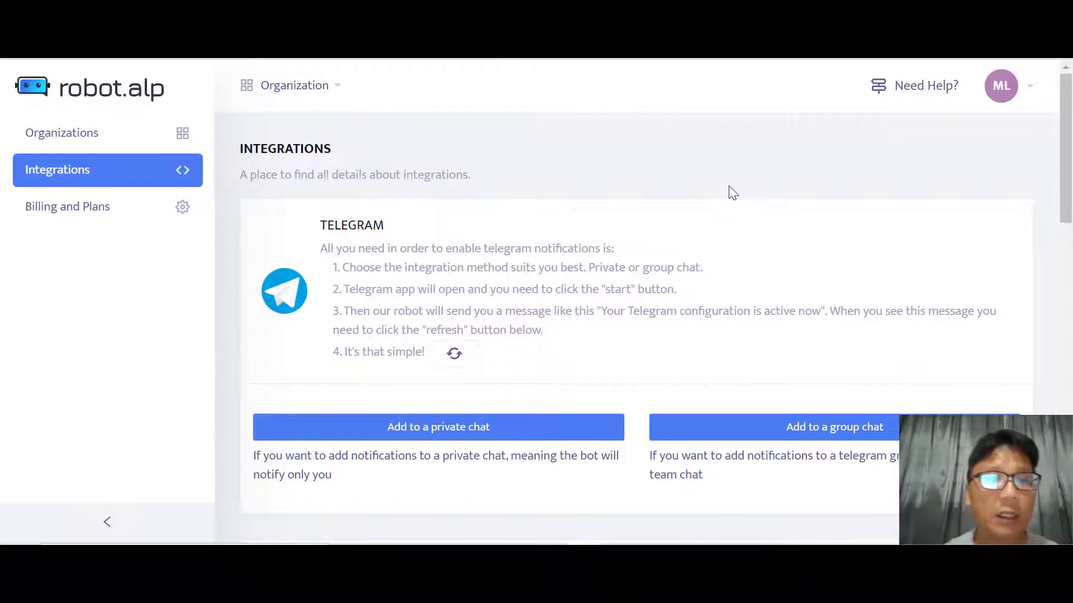
pyautogui.click(98, 222)
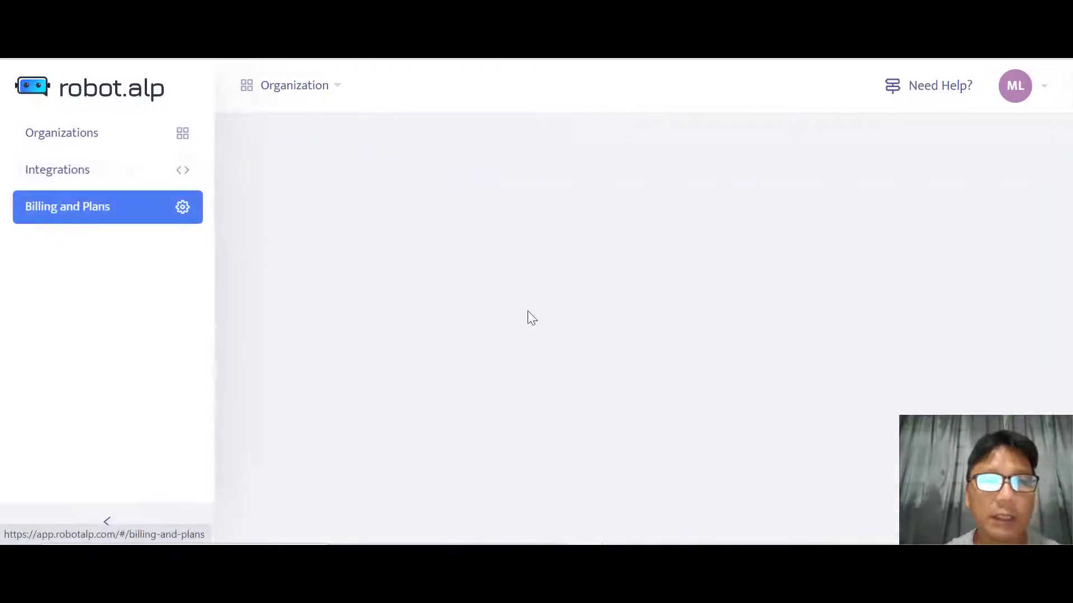
# View the new organization form with its name and timezone fields, and leave it without saving
pyautogui.click(104, 142)
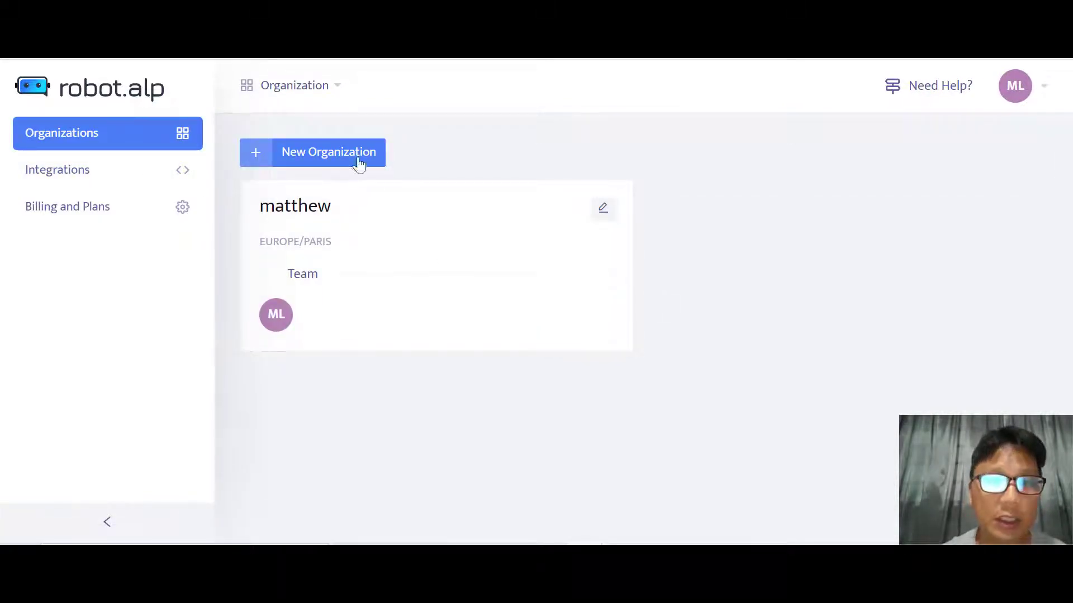
pyautogui.click(311, 163)
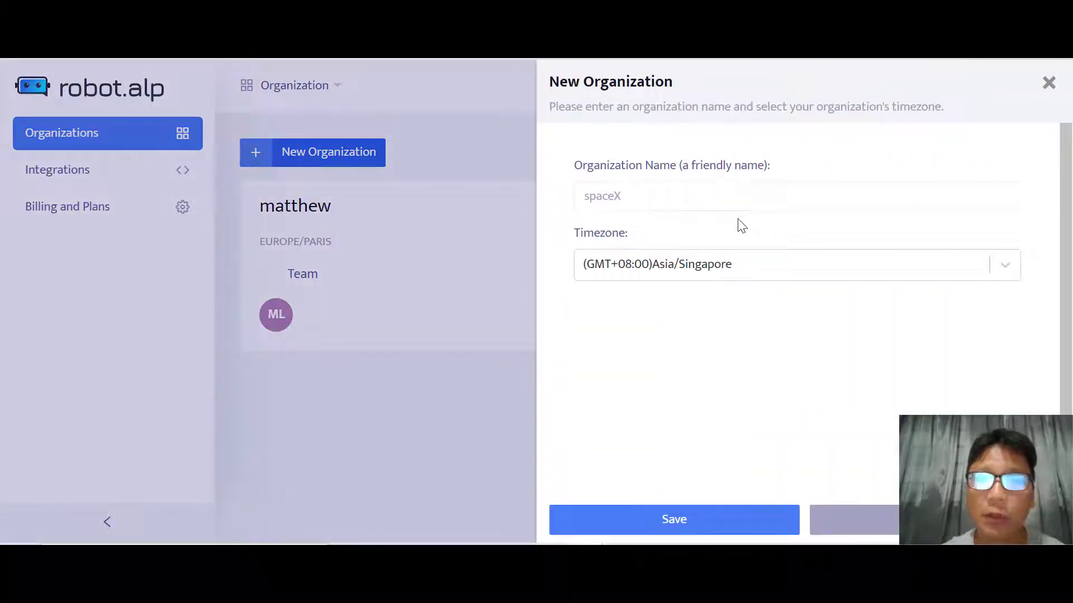
pyautogui.click(725, 207)
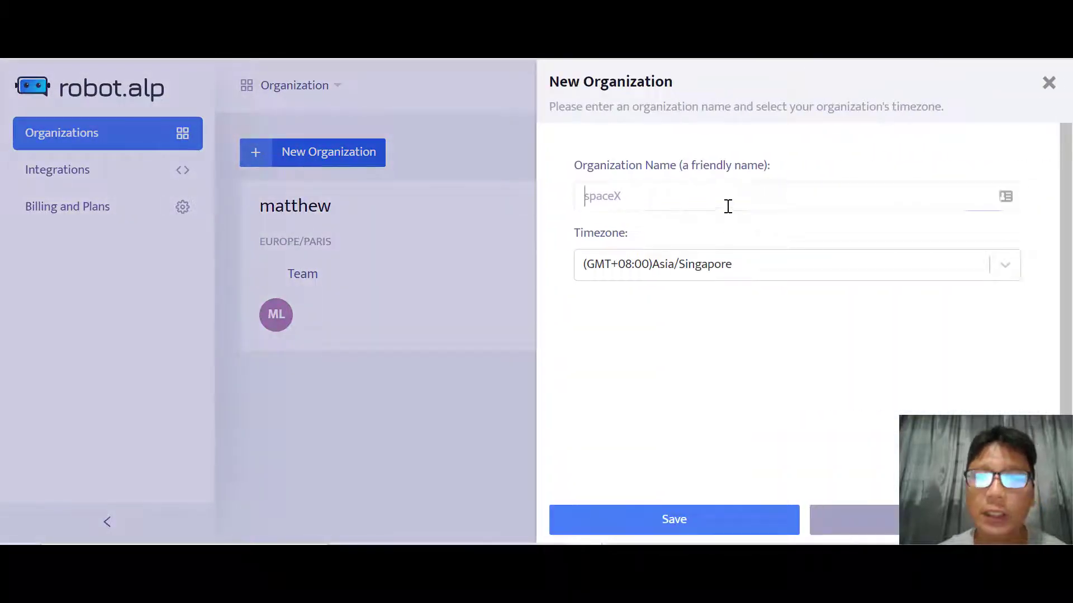
pyautogui.click(539, 223)
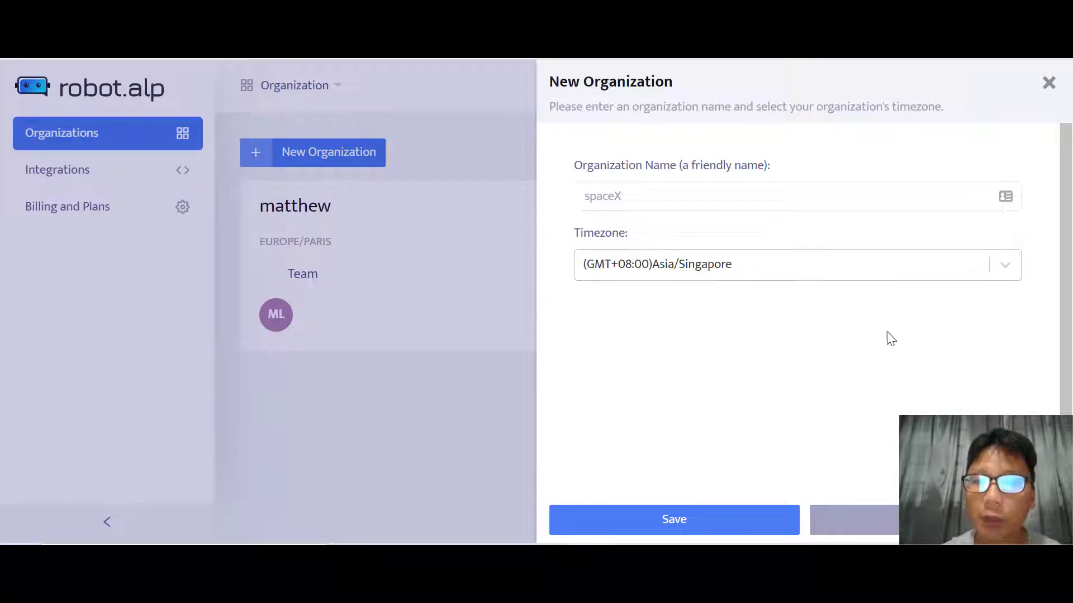
pyautogui.click(853, 519)
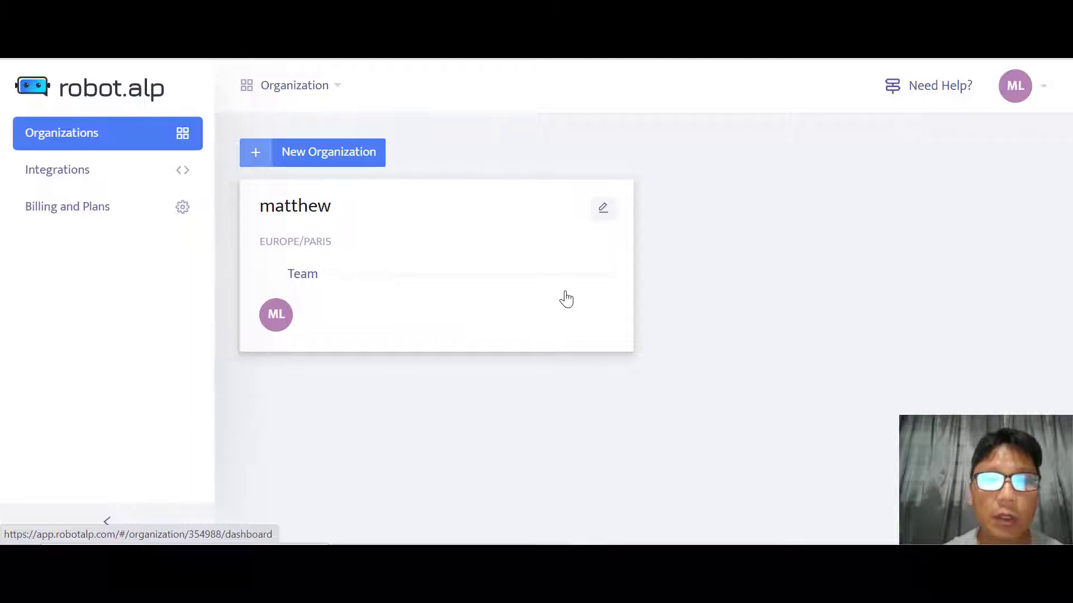
# View the existing organization's editable name and timezone choices, and leave the edit form without saving
pyautogui.click(603, 208)
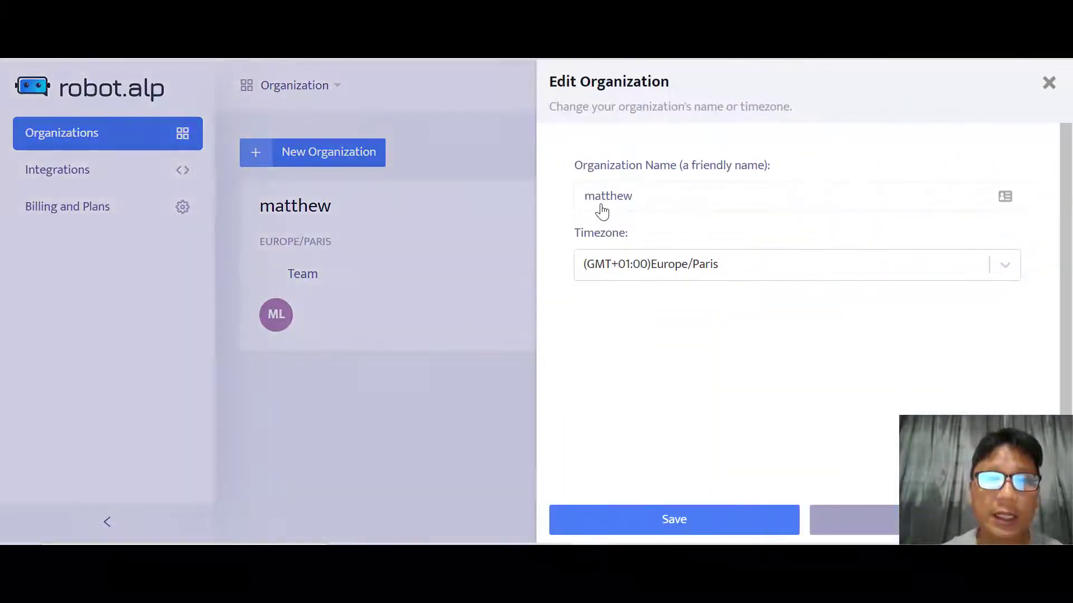
pyautogui.click(746, 264)
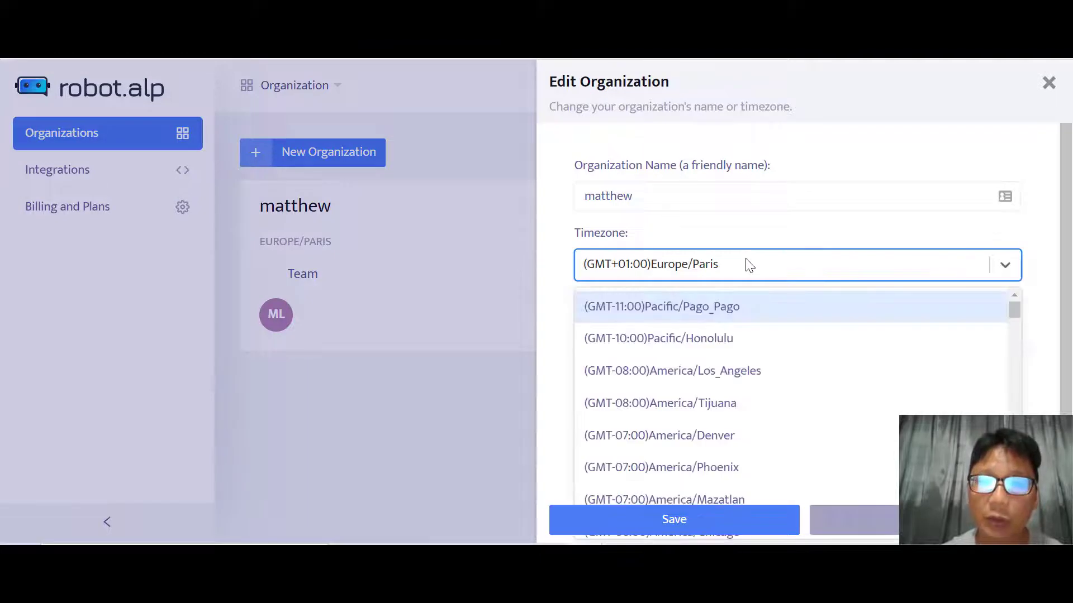
pyautogui.click(748, 299)
pyautogui.click(437, 354)
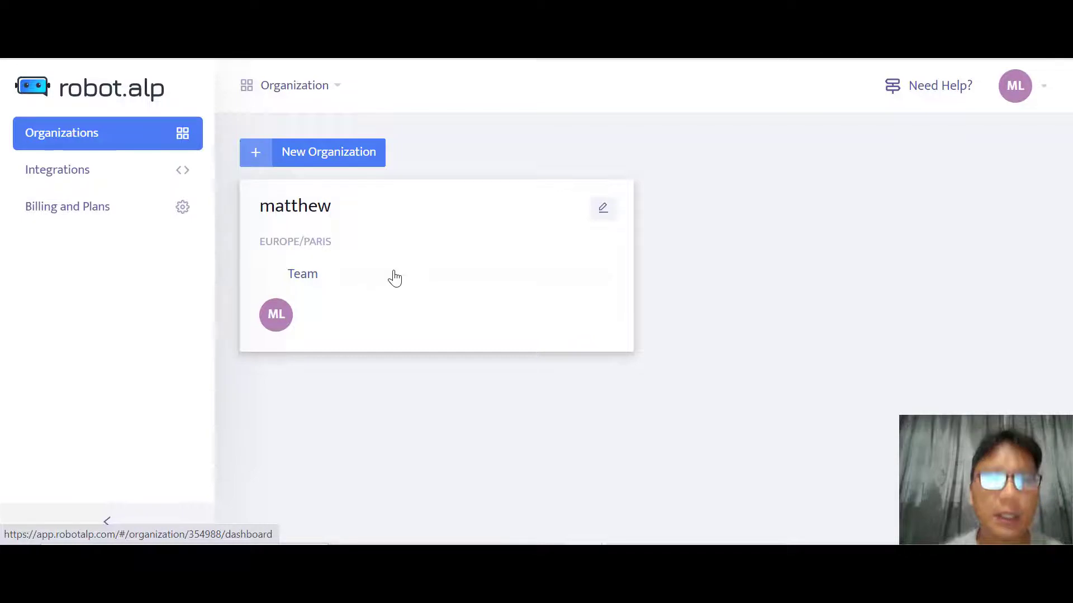
# Open the existing organization's dashboard and examine its team, timezone details, monitor types, deletion option and status page service
pyautogui.click(394, 278)
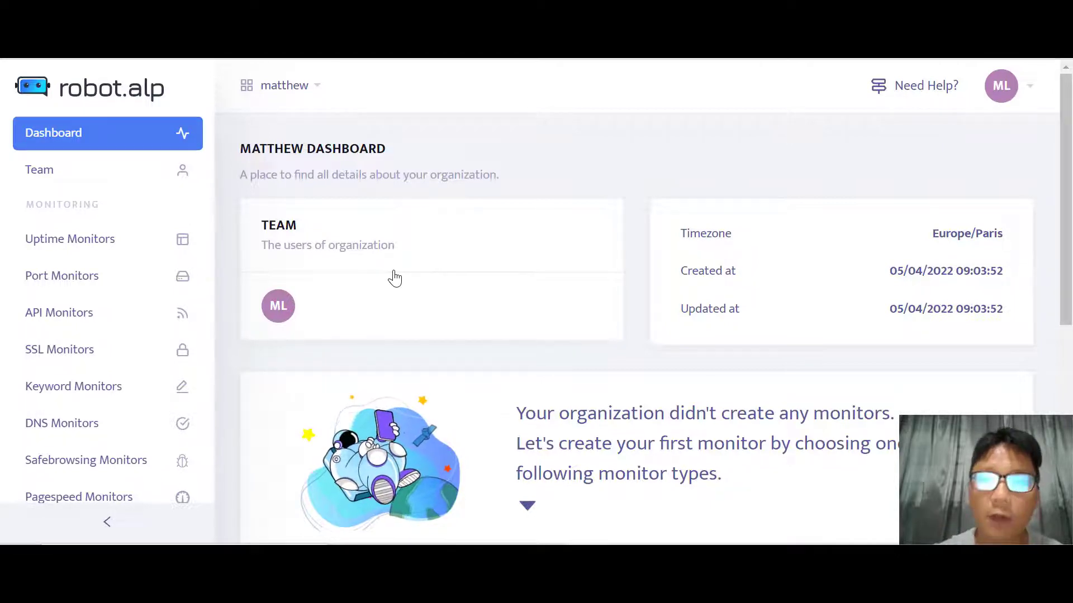
pyautogui.scroll(-1, 395, 278)
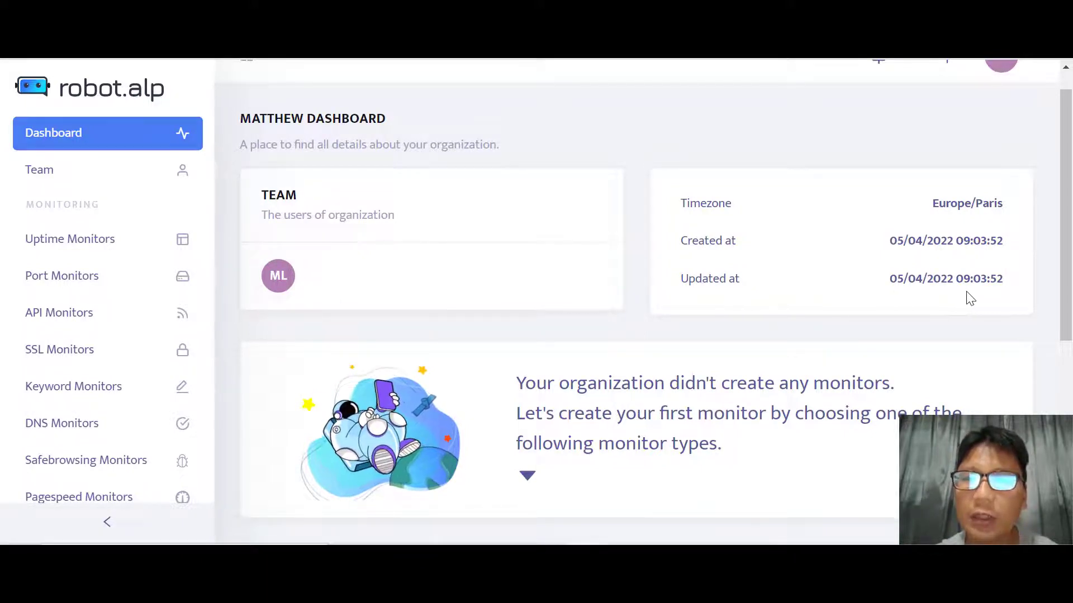
pyautogui.scroll(-5, 971, 299)
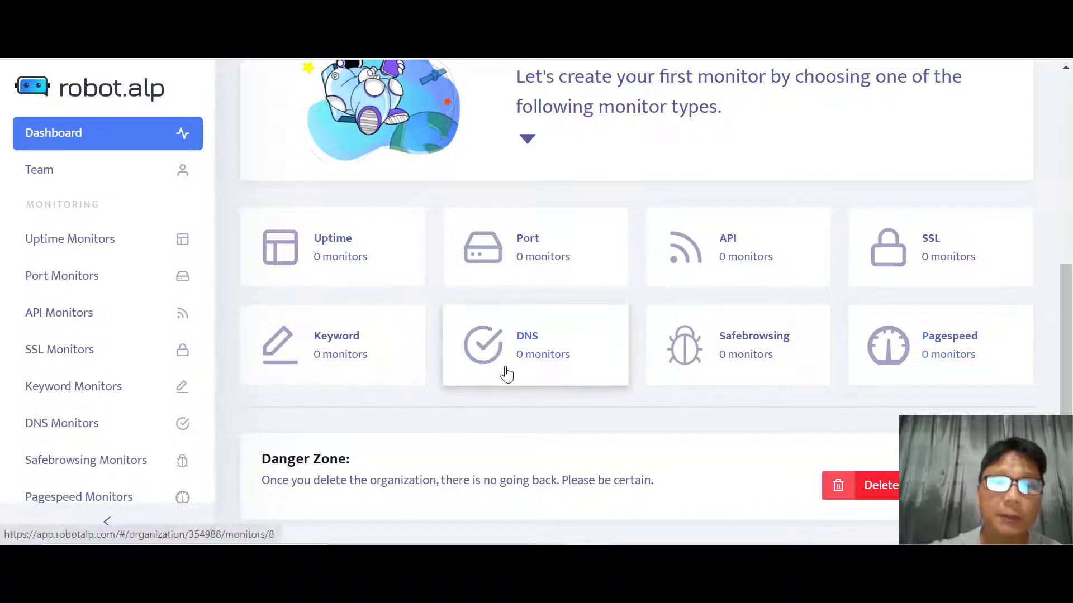
pyautogui.scroll(-1, 506, 373)
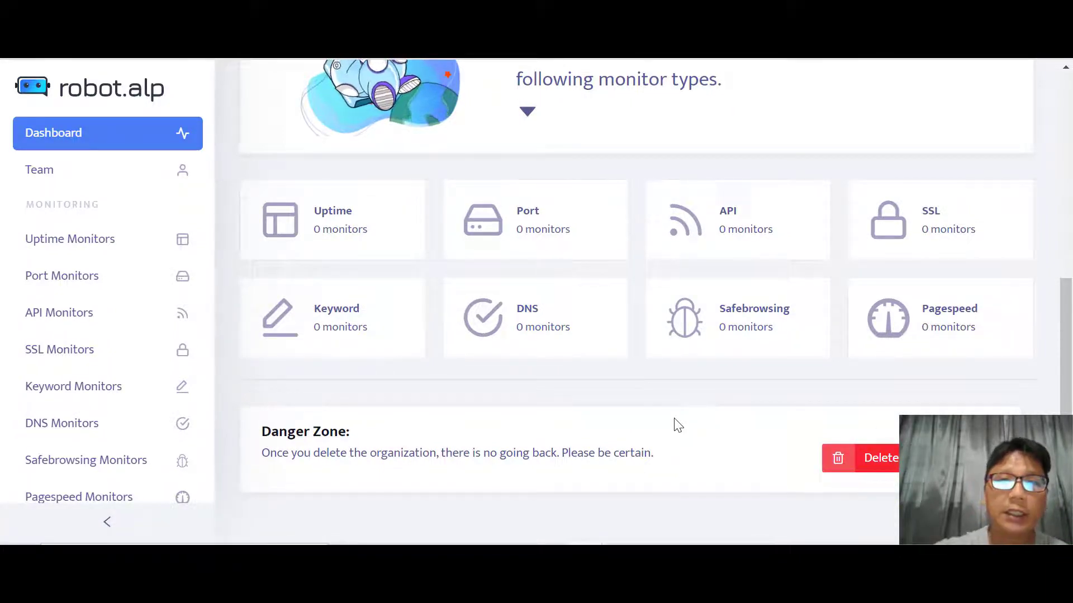
pyautogui.scroll(6, 678, 426)
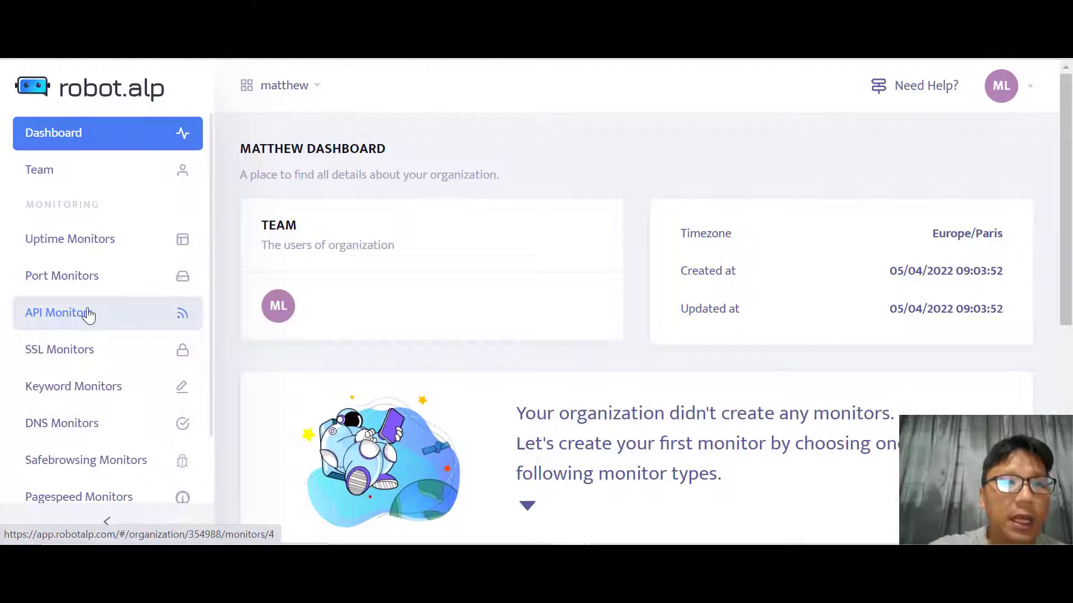
pyautogui.scroll(-3, 87, 313)
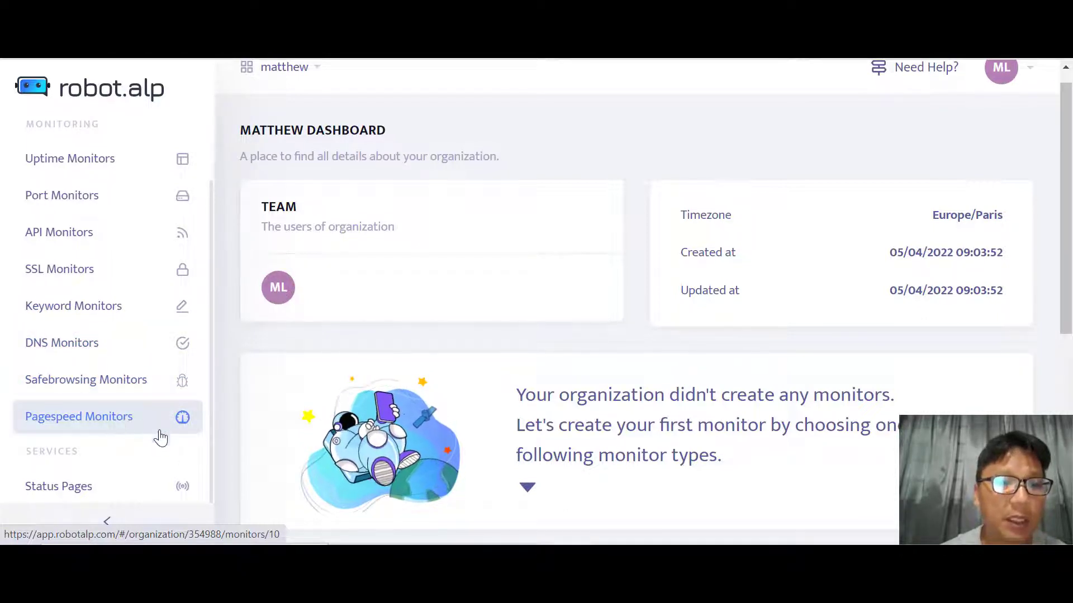
pyautogui.scroll(-3, 104, 496)
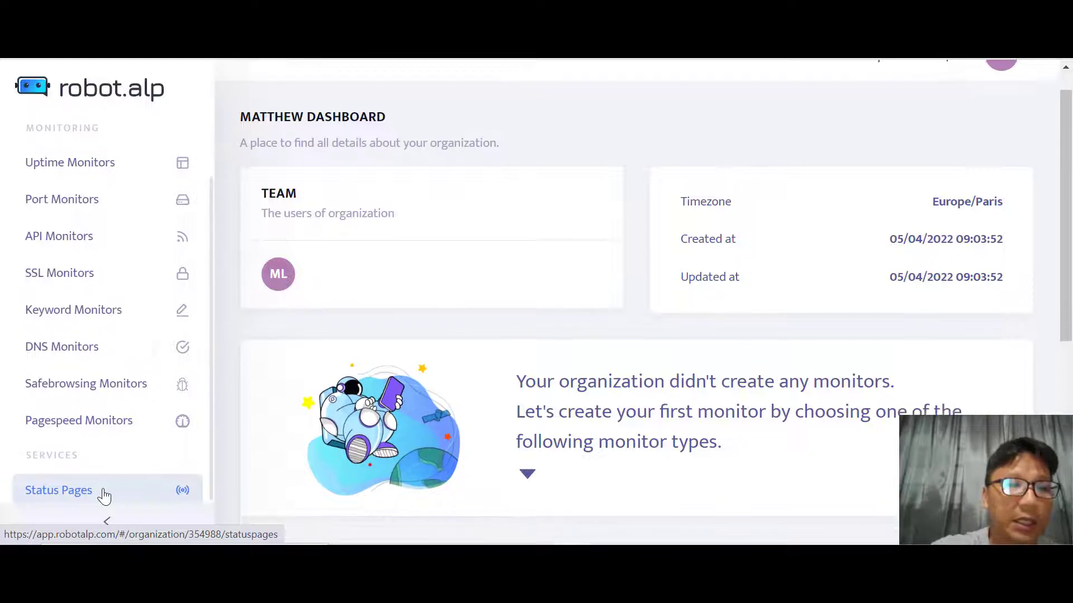
pyautogui.click(105, 496)
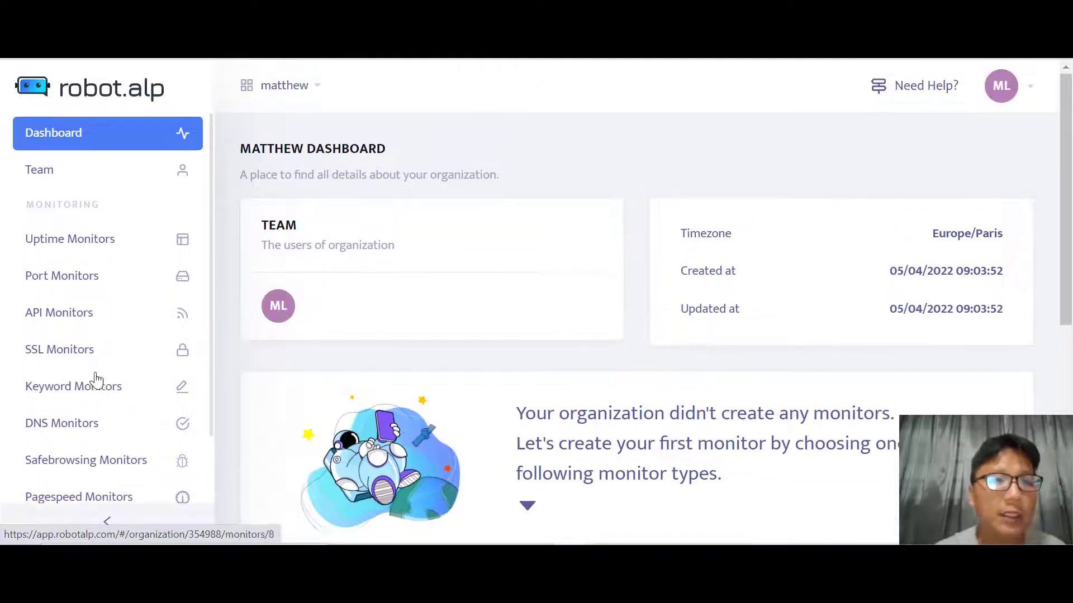
# Start a new uptime monitor and fill in the person's first name as the monitor name
pyautogui.click(95, 246)
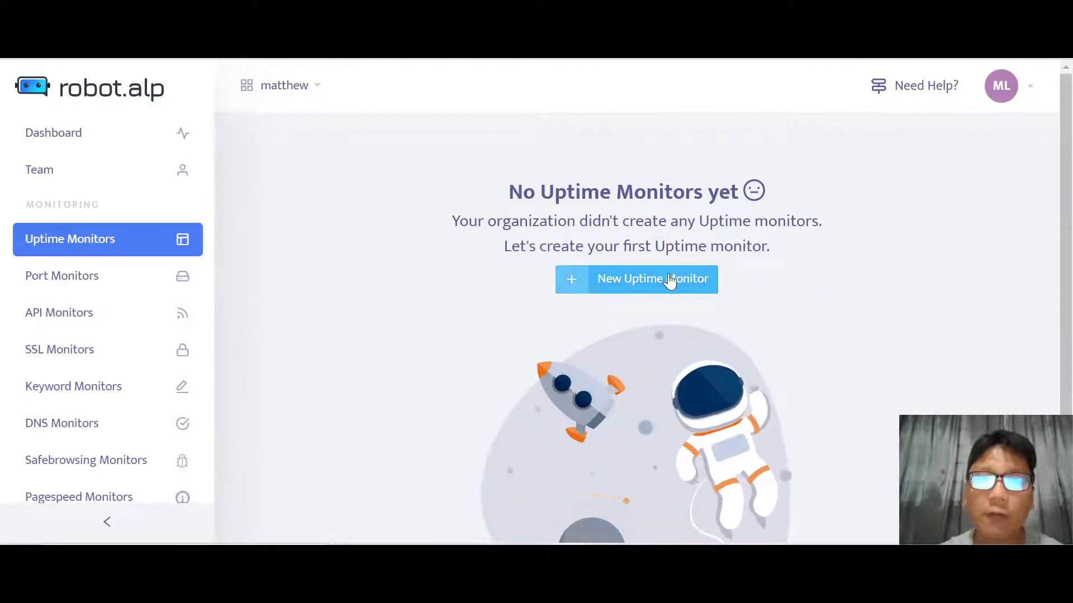
pyautogui.click(639, 282)
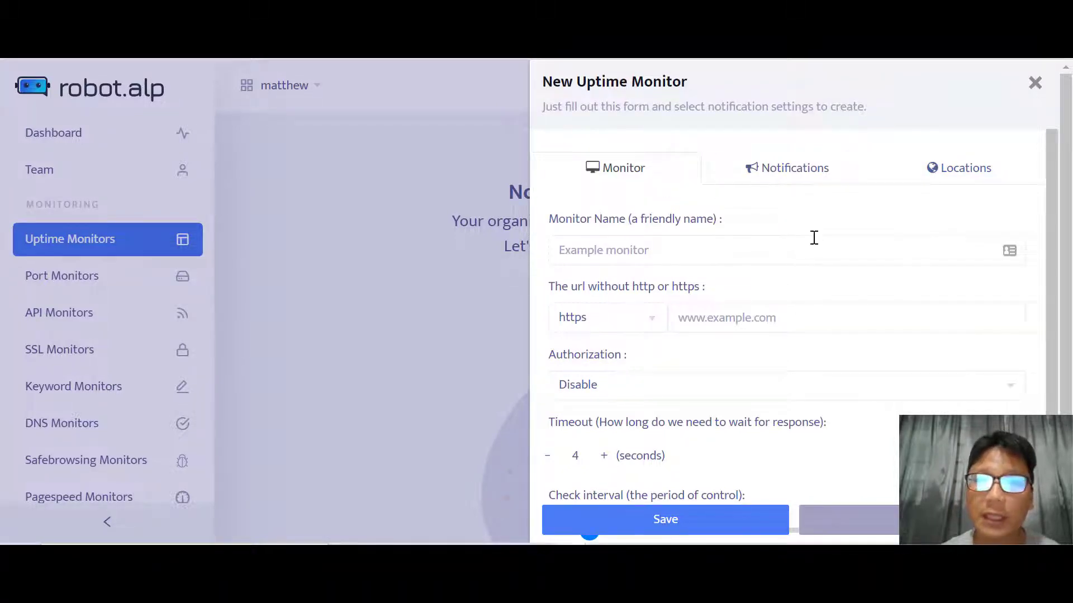
pyautogui.click(694, 251)
pyautogui.click(620, 314)
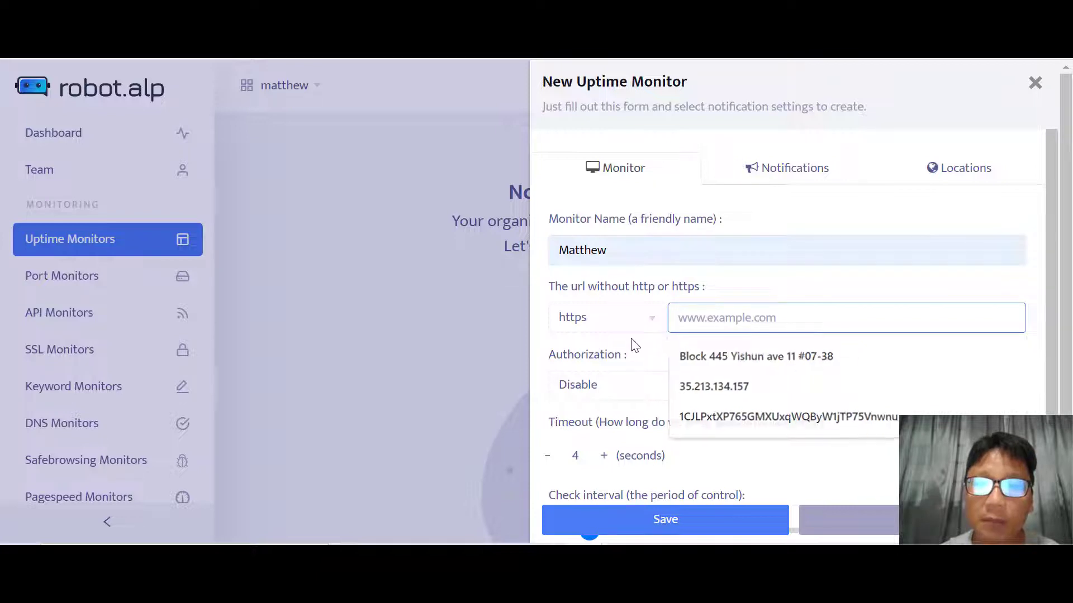
# Set the new uptime monitor's authorization to Enable
pyautogui.click(648, 352)
pyautogui.click(679, 385)
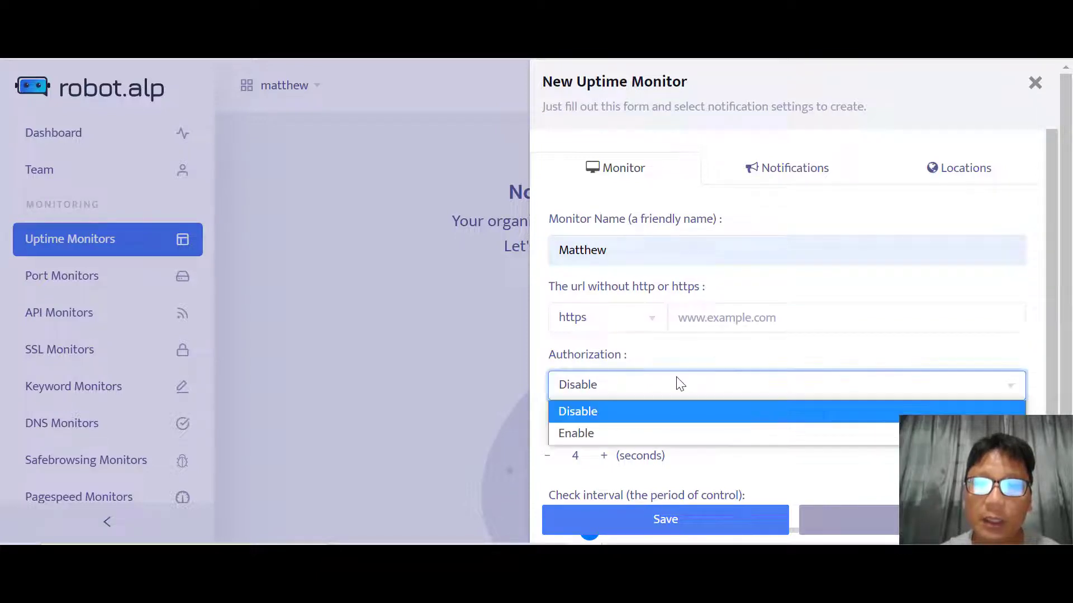
pyautogui.click(610, 433)
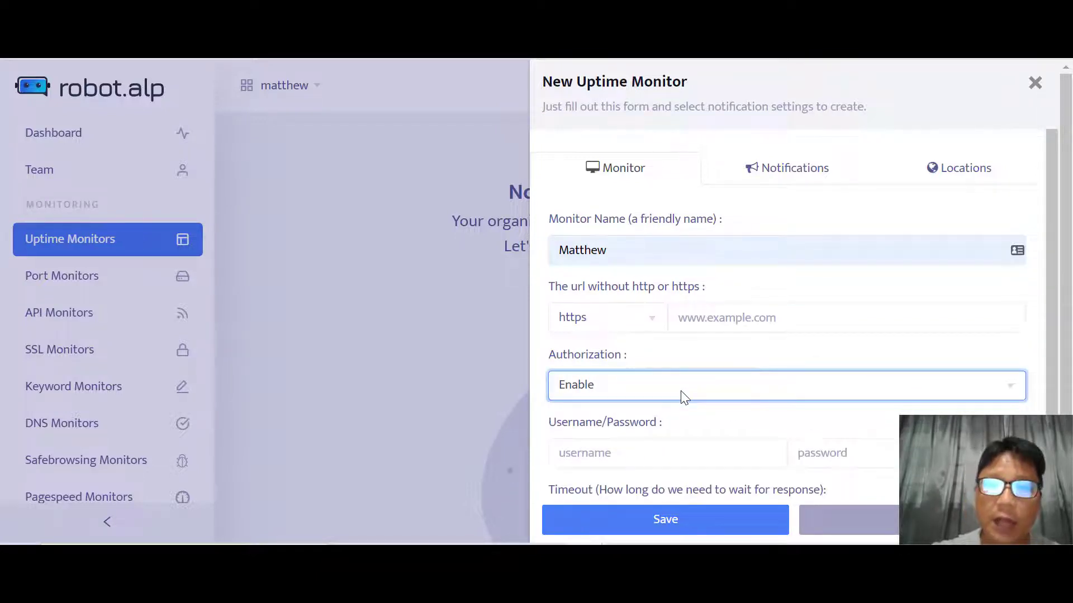
# Set the uptime monitor's check interval to 20 minutes
pyautogui.scroll(-2, 683, 396)
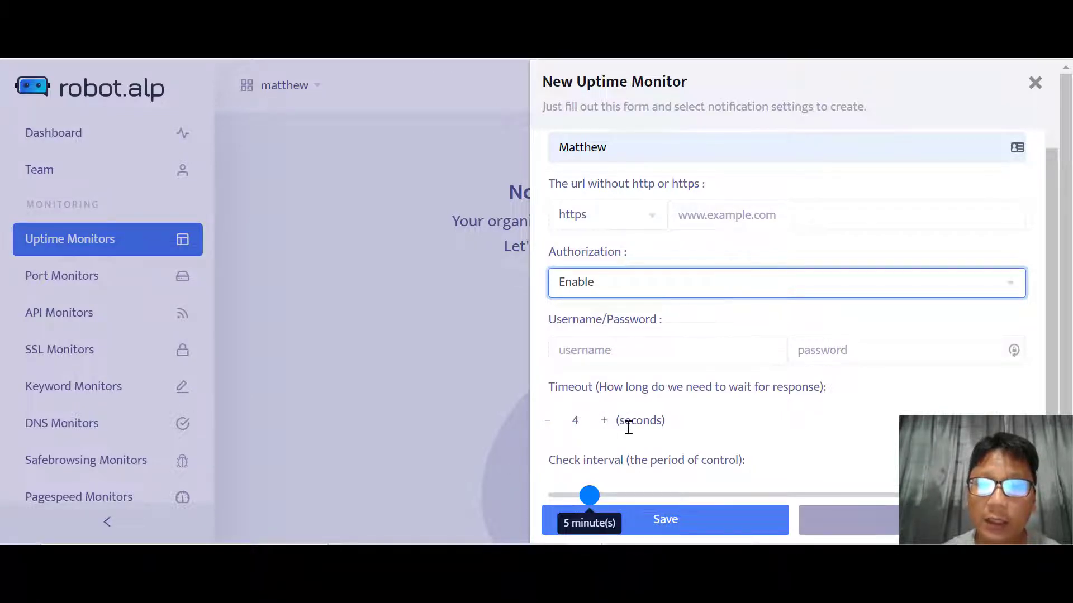
pyautogui.scroll(-1, 628, 427)
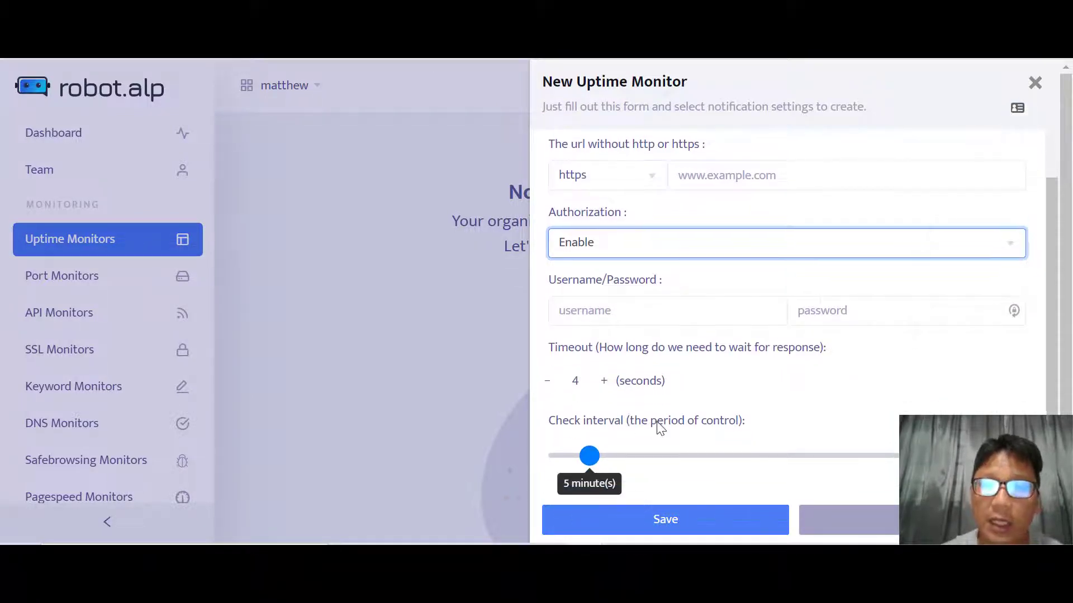
pyautogui.moveTo(593, 461); pyautogui.dragTo(708, 458)
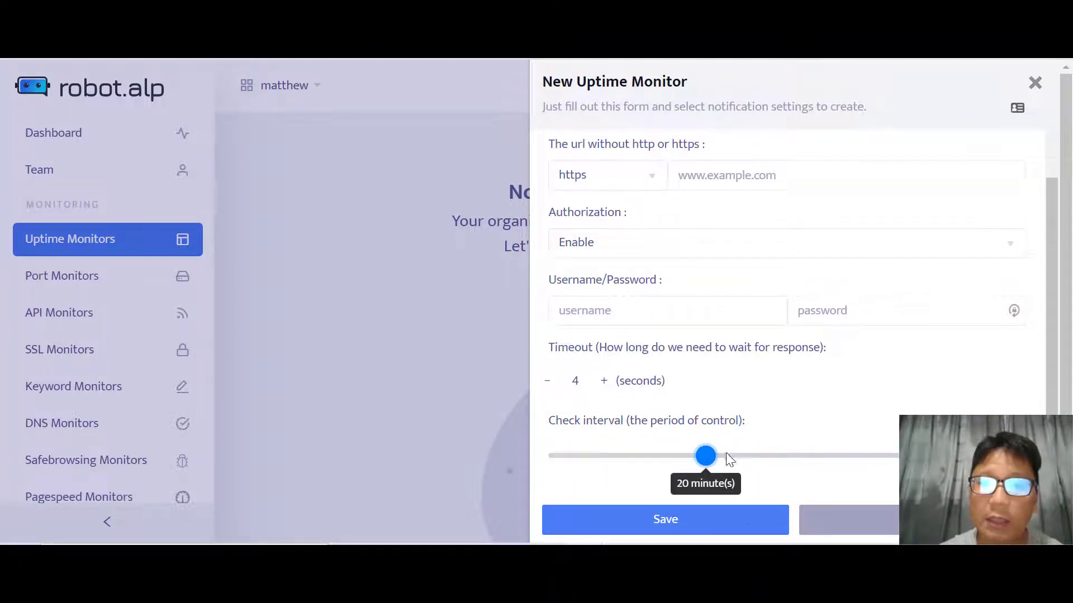
pyautogui.click(699, 529)
# Review the uptime monitor's notification channels from E-Mail to Webhook and the notification period options
pyautogui.scroll(3, 802, 313)
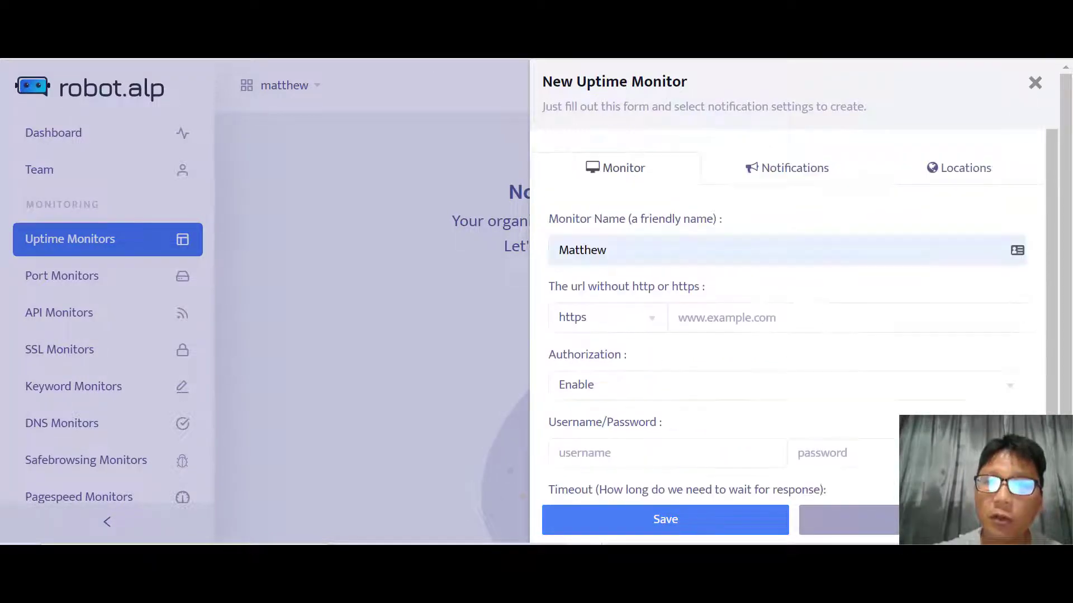
pyautogui.click(795, 188)
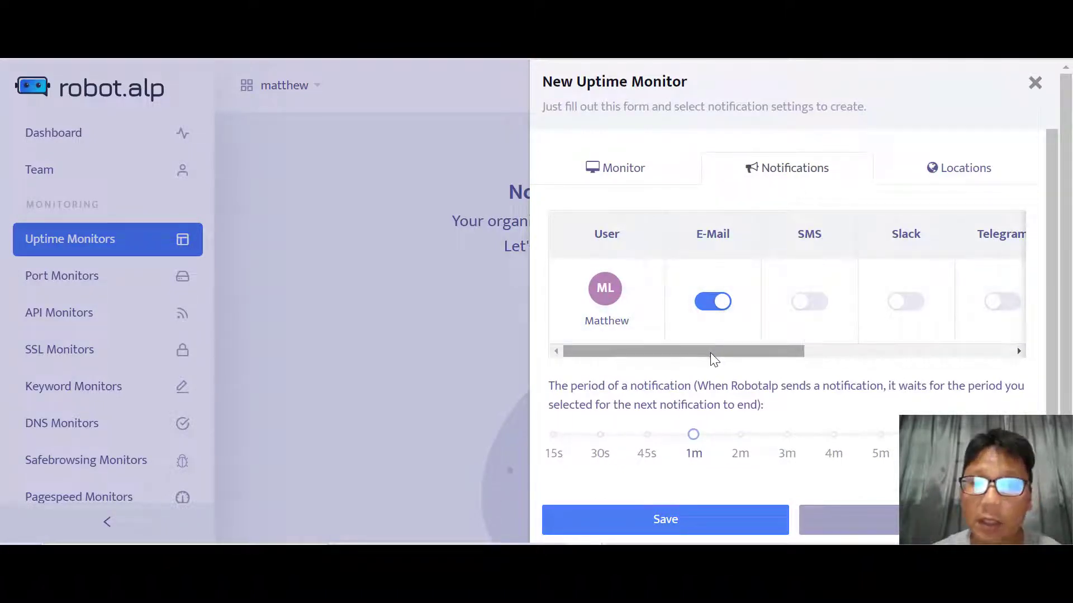
pyautogui.moveTo(716, 347); pyautogui.dragTo(949, 352)
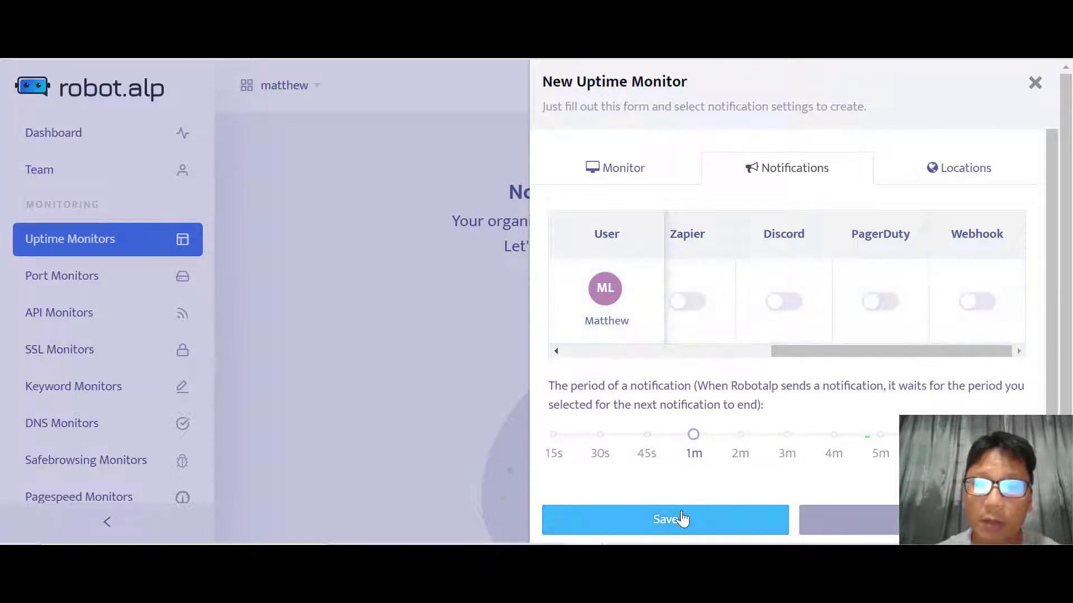
# Review the uptime monitor's monitoring locations and the control for false alerts, and close the form without saving
pyautogui.click(969, 182)
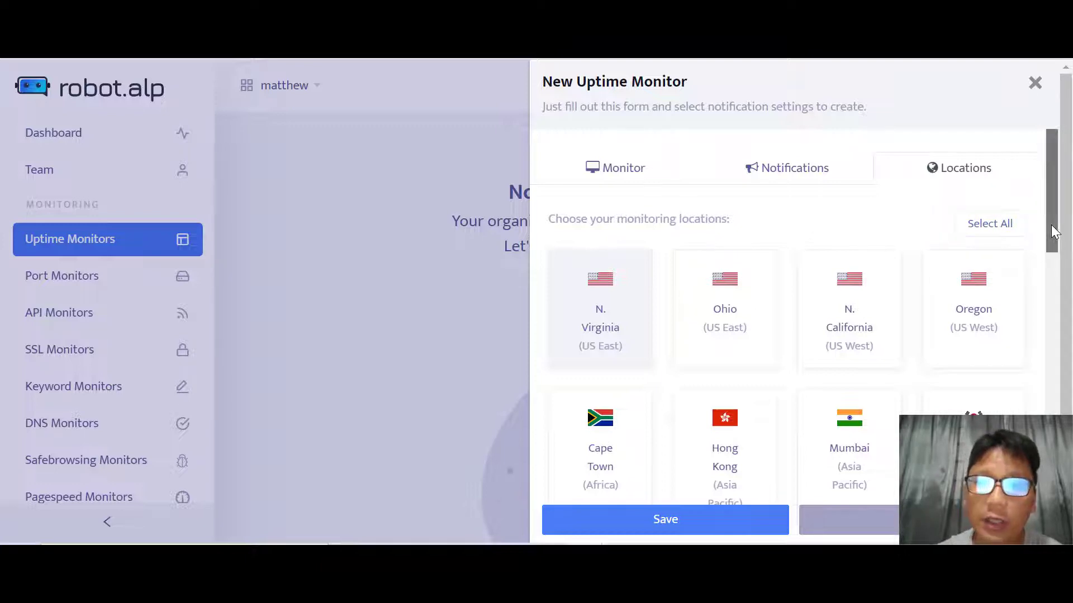
pyautogui.moveTo(1051, 224); pyautogui.dragTo(1061, 469)
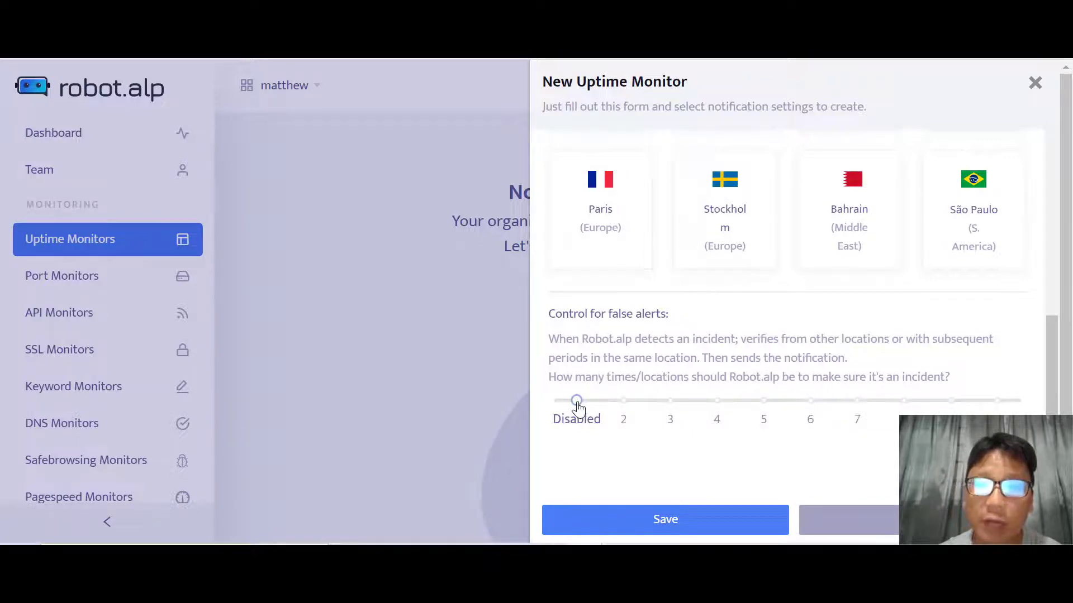
pyautogui.moveTo(578, 408)
pyautogui.mouseDown()
pyautogui.moveTo(999, 406)
pyautogui.moveTo(571, 403)
pyautogui.mouseUp()
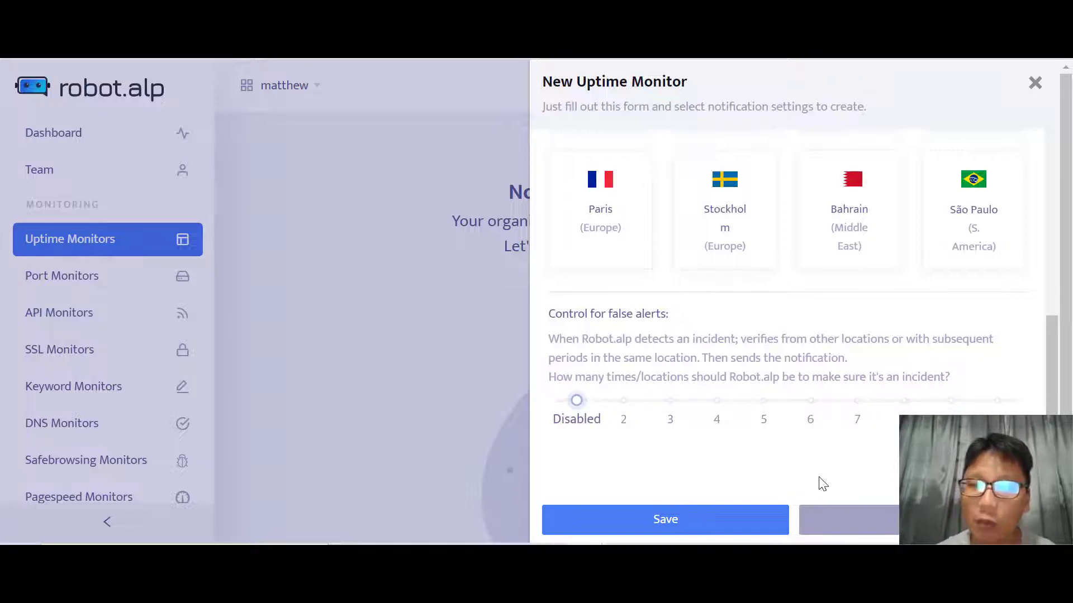
pyautogui.scroll(5, 824, 407)
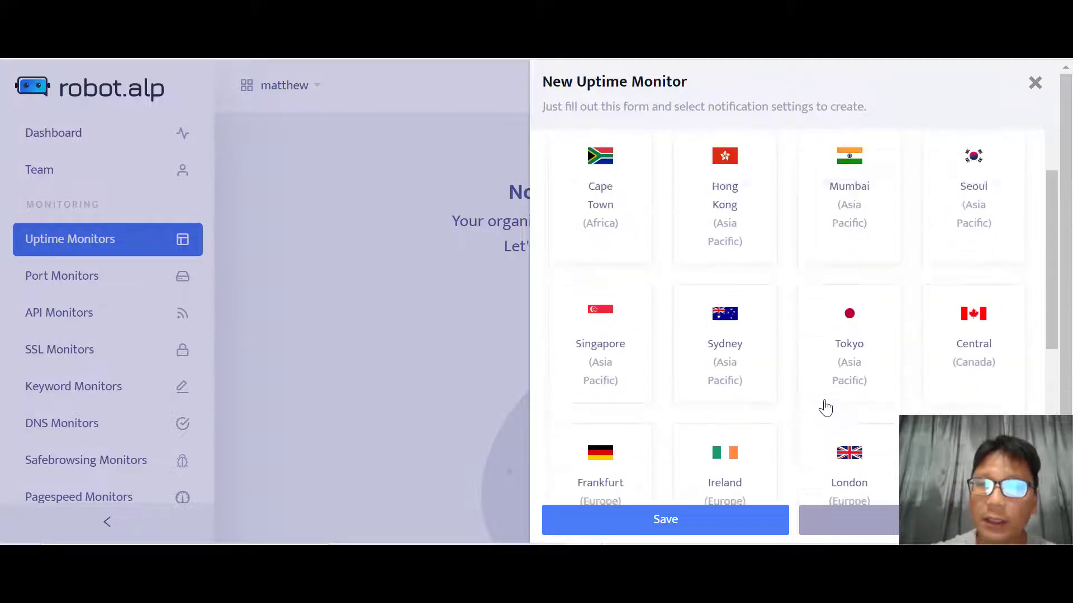
pyautogui.scroll(5, 825, 407)
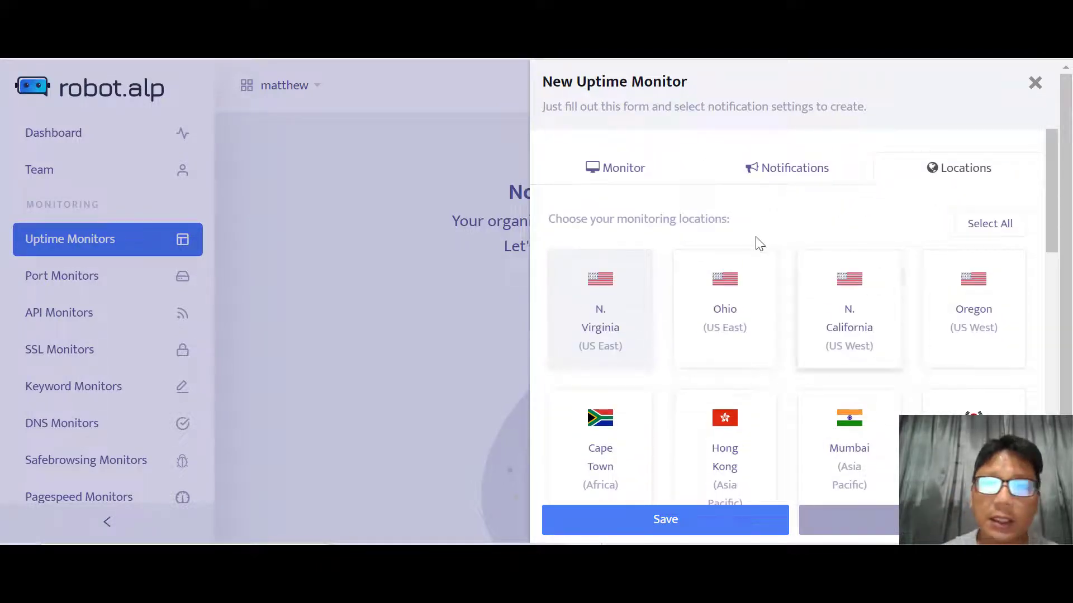
pyautogui.click(1037, 84)
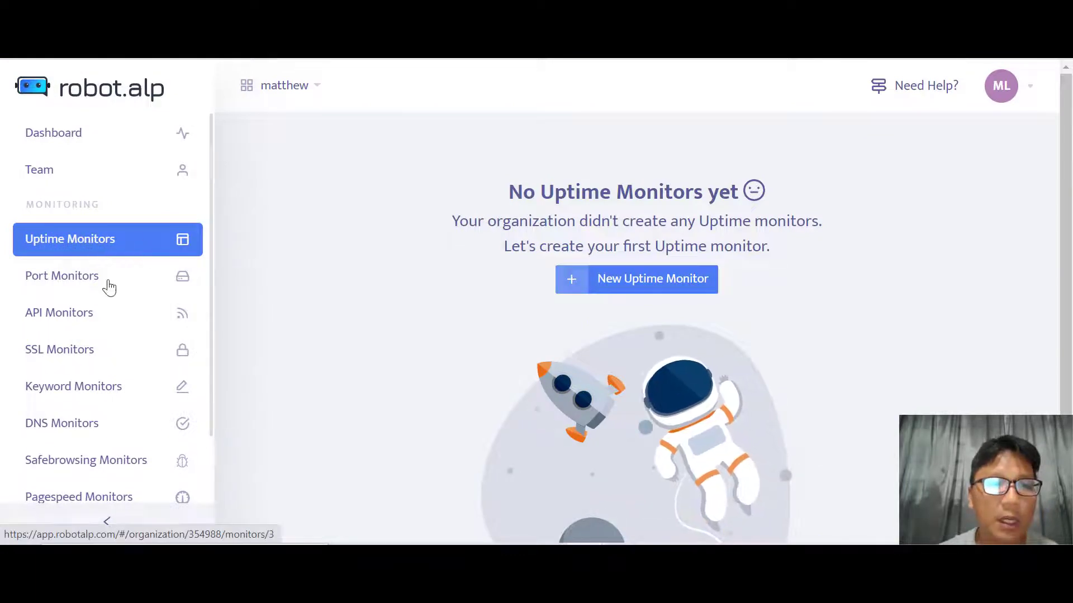
# Open a new port monitor form and review its settings, including the options for notifying when the port is open or closed
pyautogui.click(63, 277)
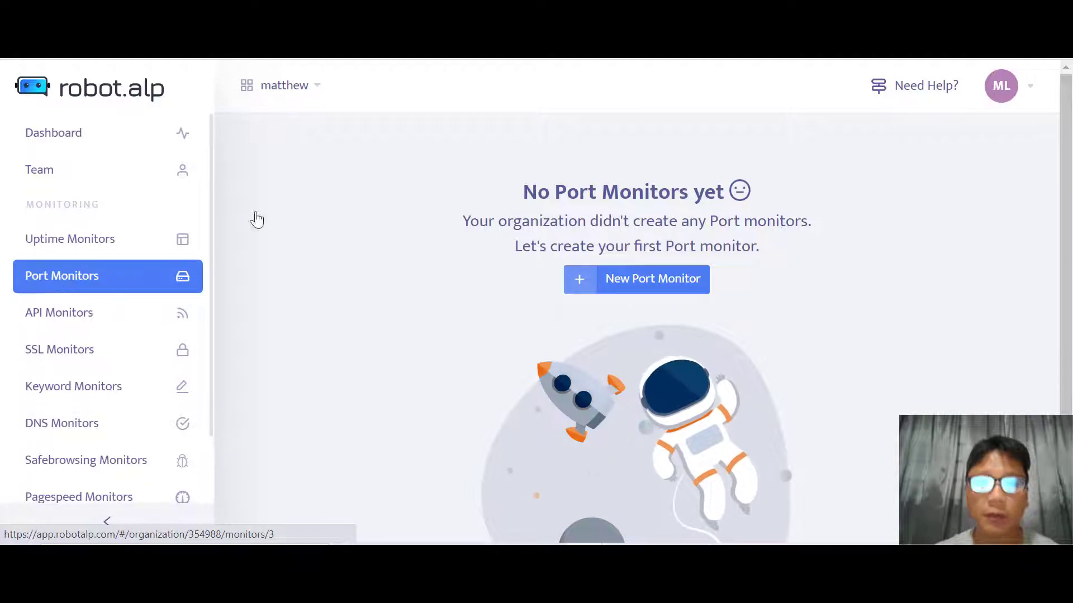
pyautogui.click(623, 285)
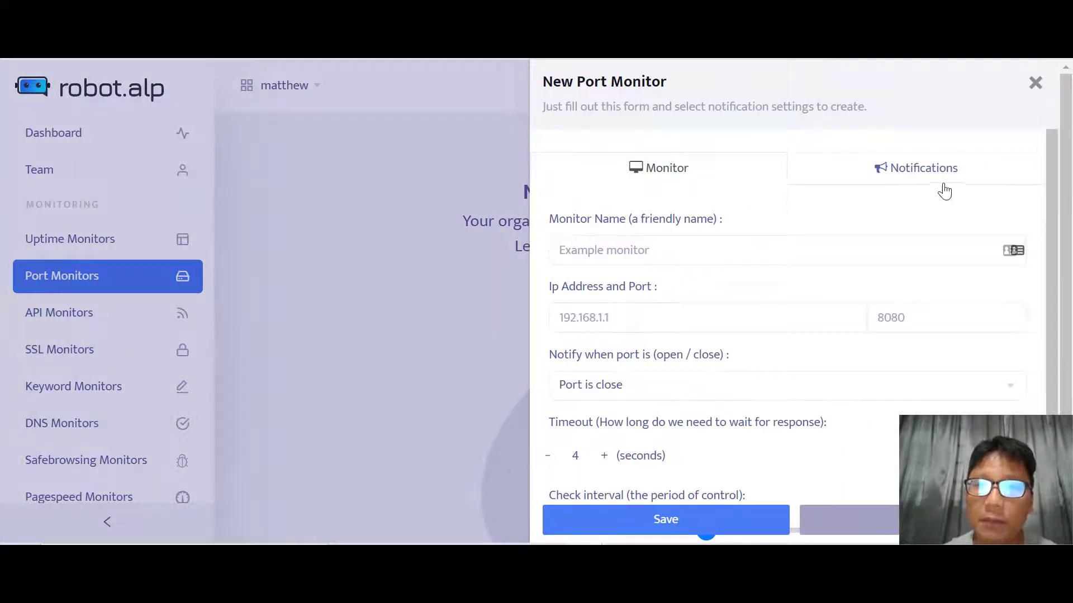
pyautogui.scroll(-1, 785, 209)
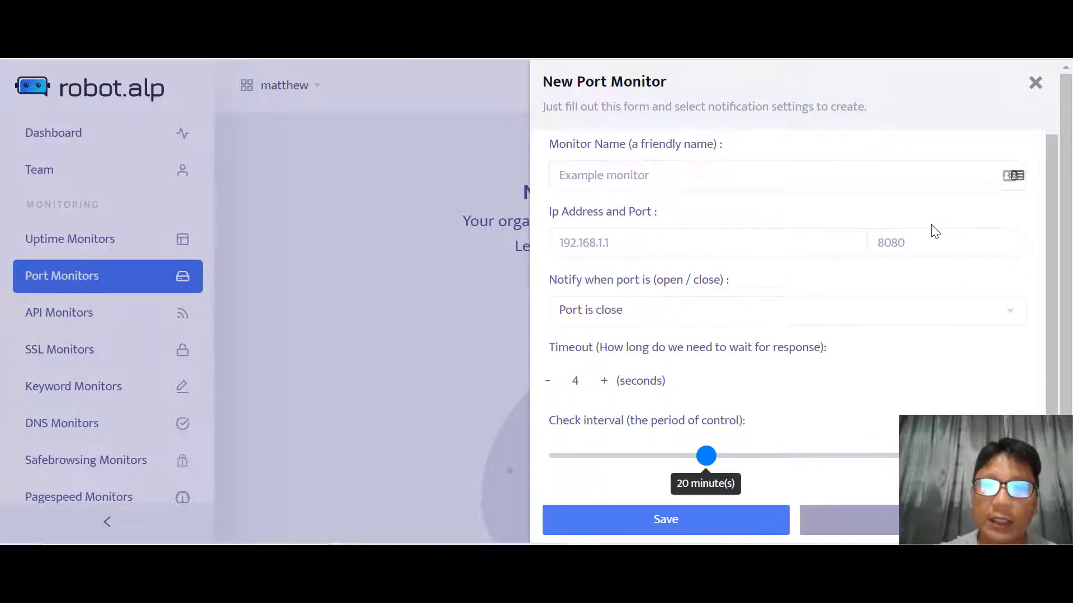
pyautogui.scroll(1, 934, 230)
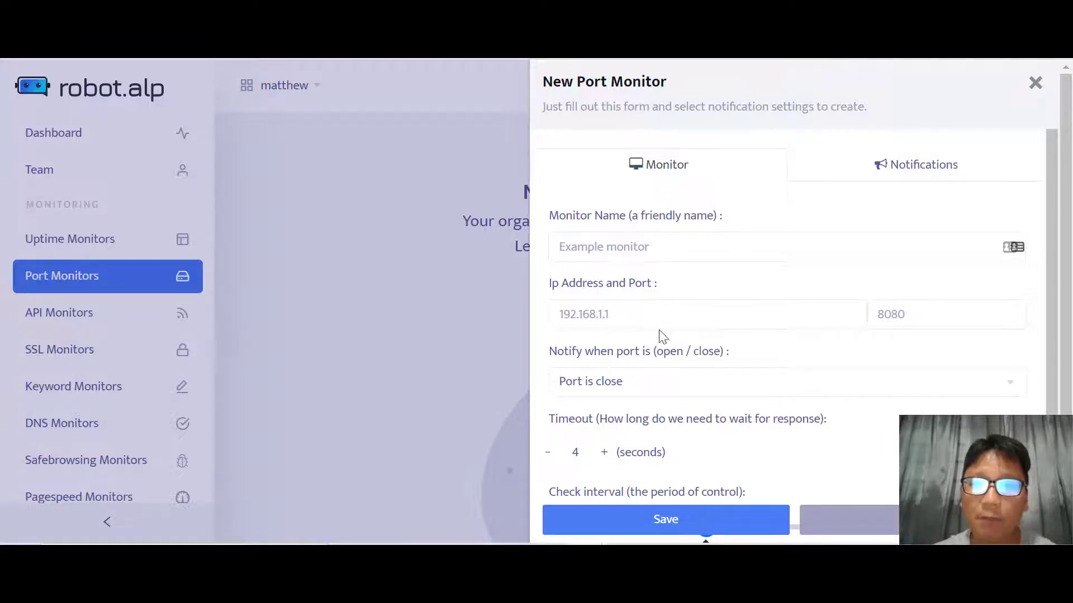
pyautogui.click(681, 385)
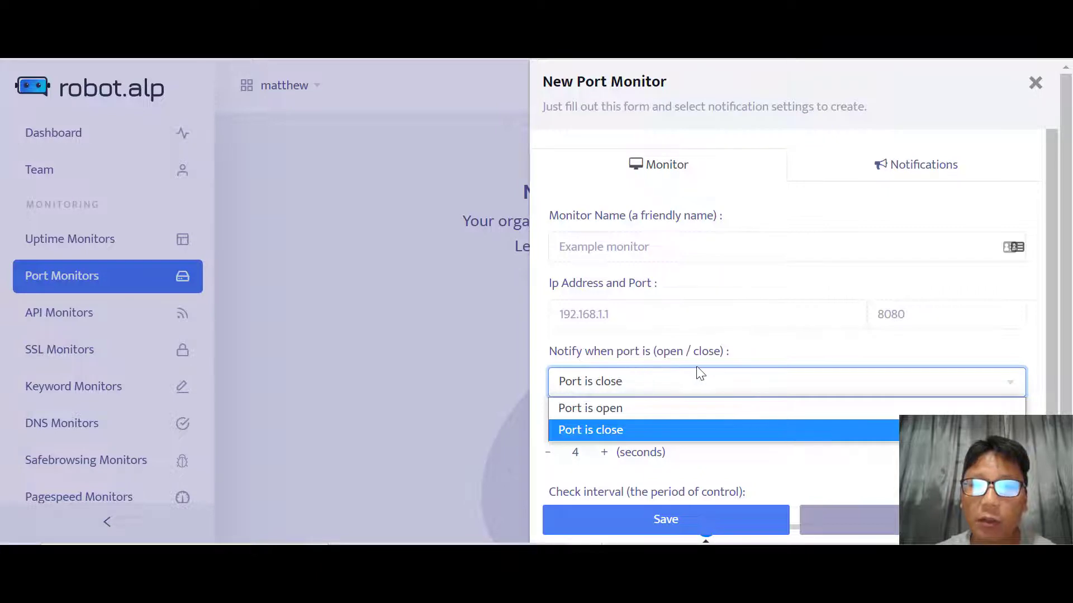
pyautogui.click(705, 384)
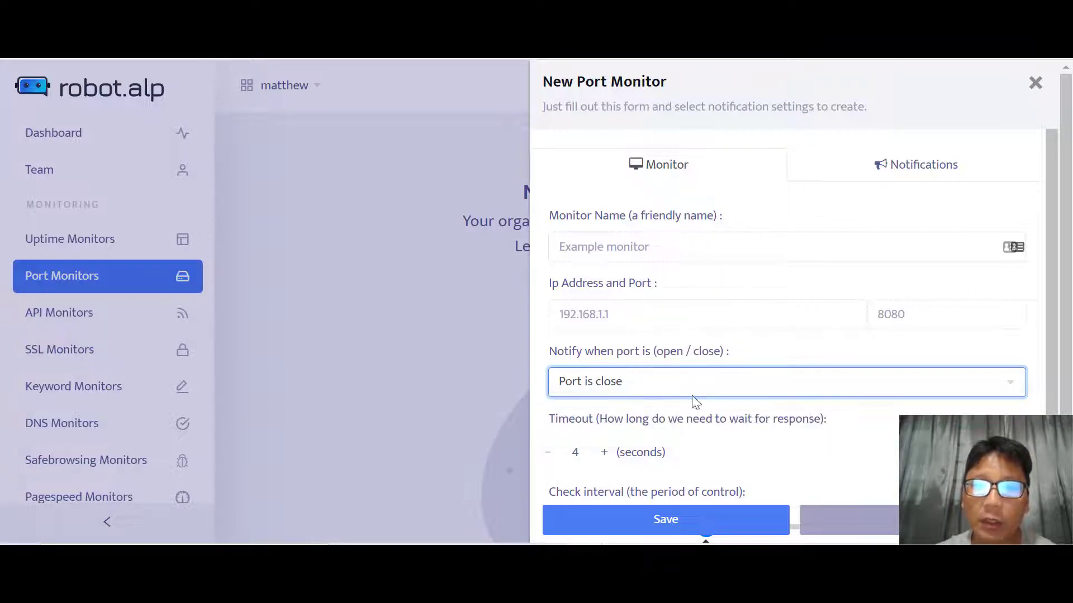
# Review the port monitor's notification channels and notification period options, and leave the form without saving
pyautogui.click(921, 177)
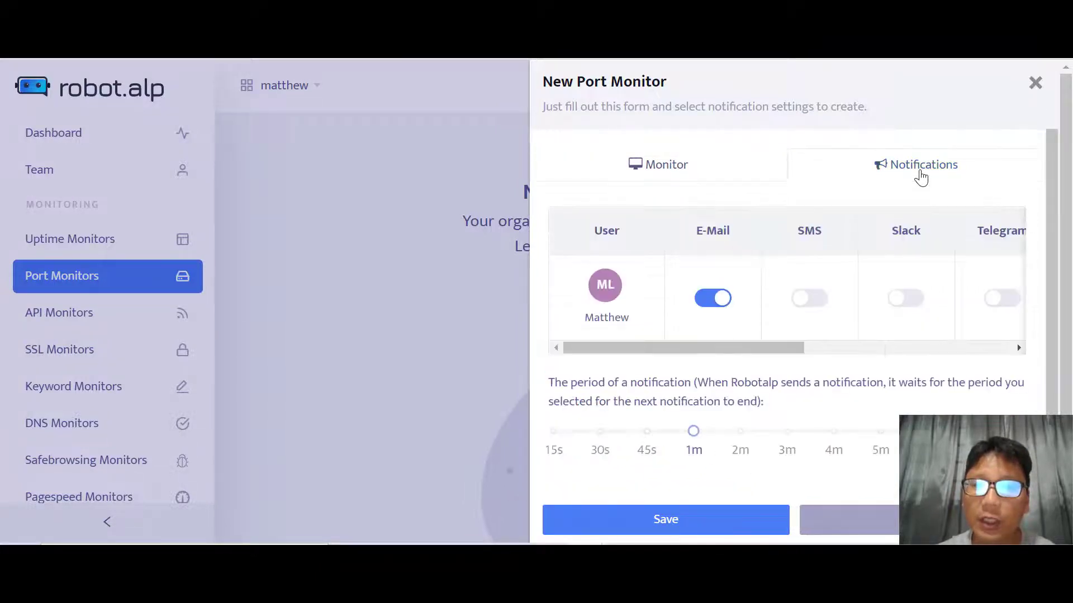
pyautogui.moveTo(749, 347)
pyautogui.mouseDown()
pyautogui.moveTo(949, 349)
pyautogui.moveTo(748, 349)
pyautogui.mouseUp()
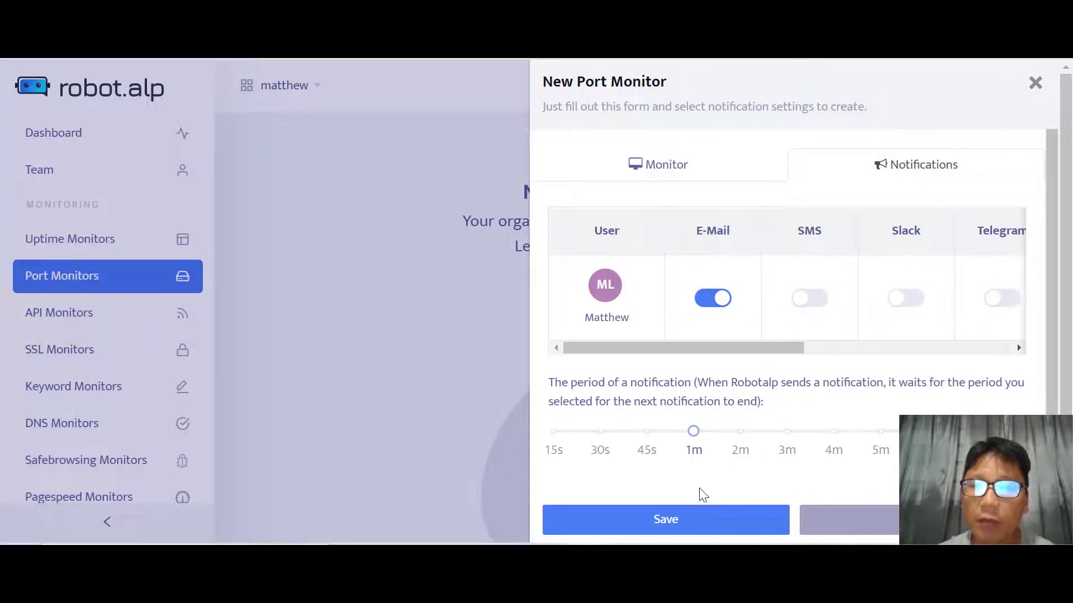
pyautogui.click(849, 520)
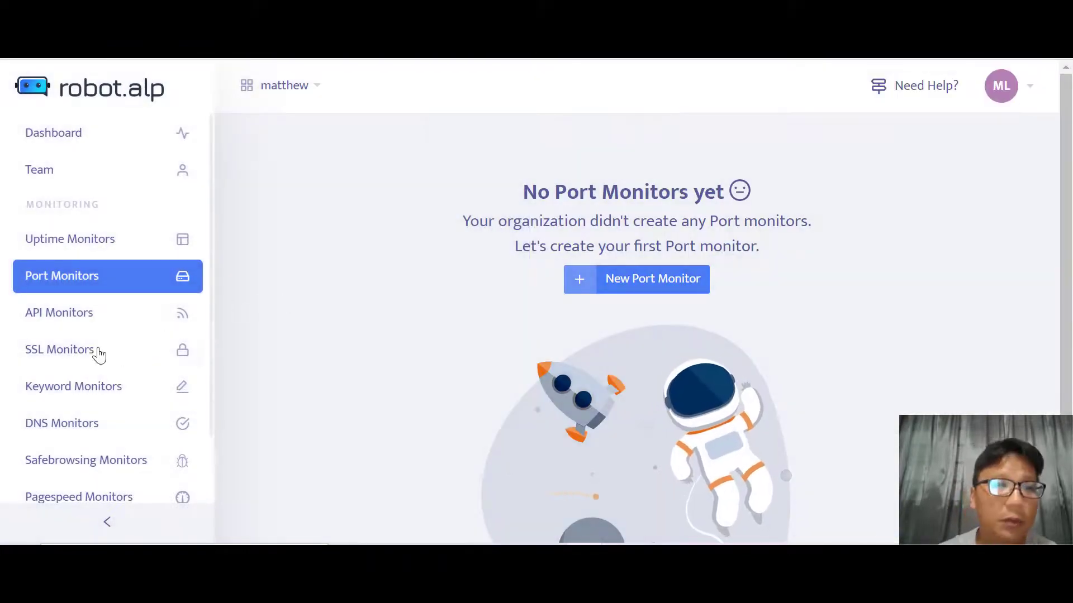
# Open a new API monitor form and review its authorization types, choosing Disable
pyautogui.click(78, 328)
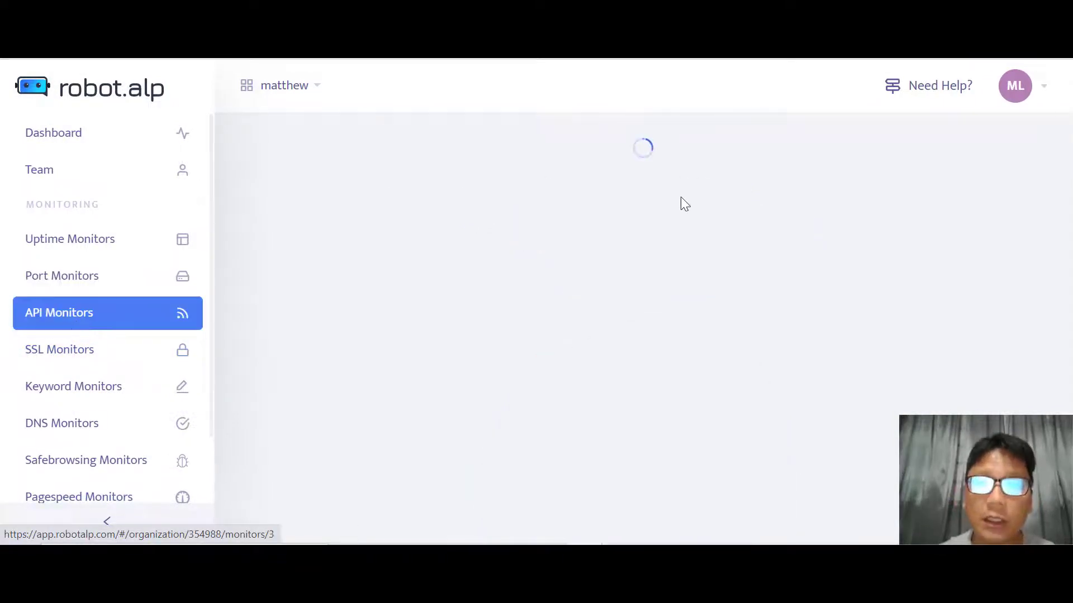
pyautogui.click(651, 279)
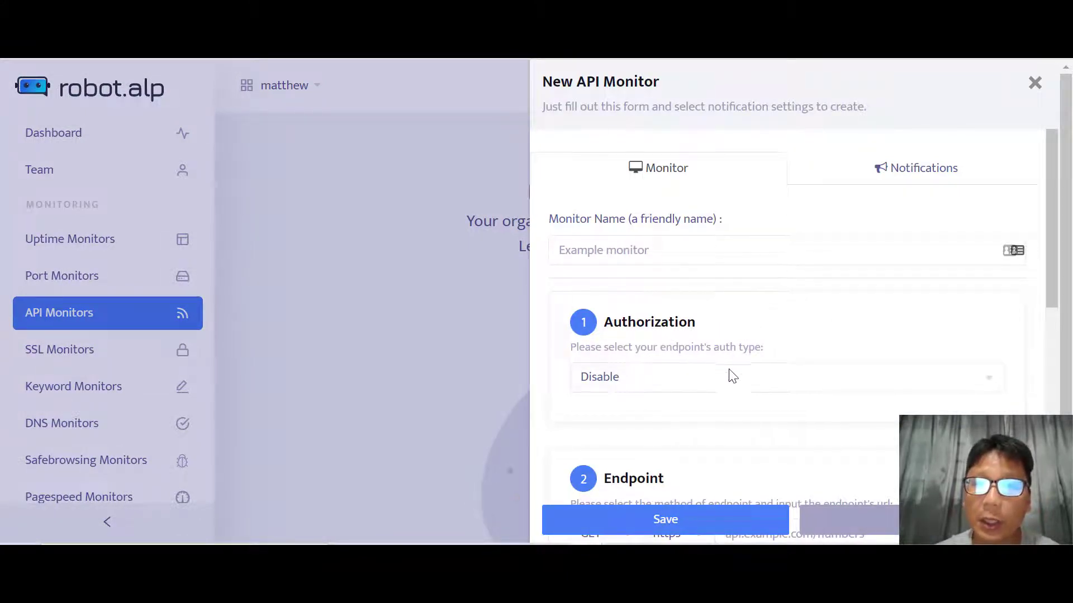
pyautogui.click(674, 386)
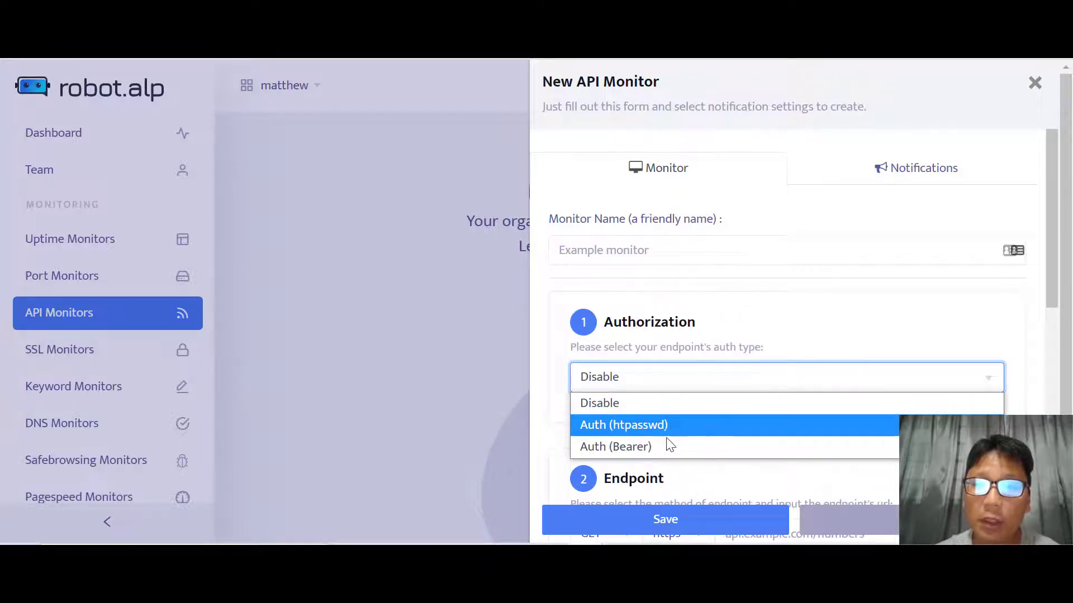
pyautogui.click(612, 403)
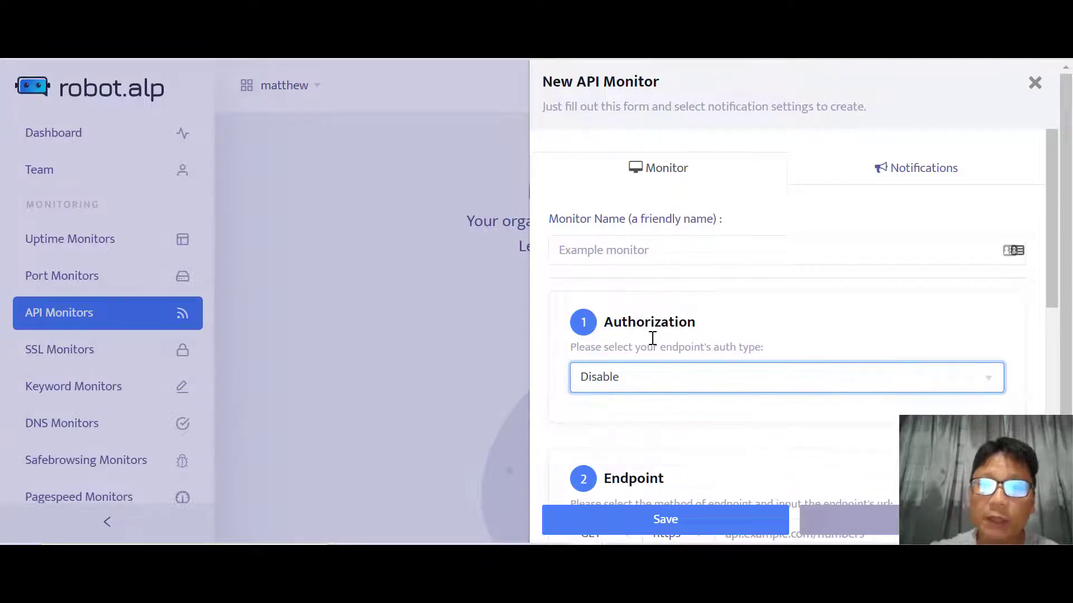
# Review the API monitor's endpoint, timeout and check interval settings and the comparison operators for its control parameters
pyautogui.scroll(-4, 652, 338)
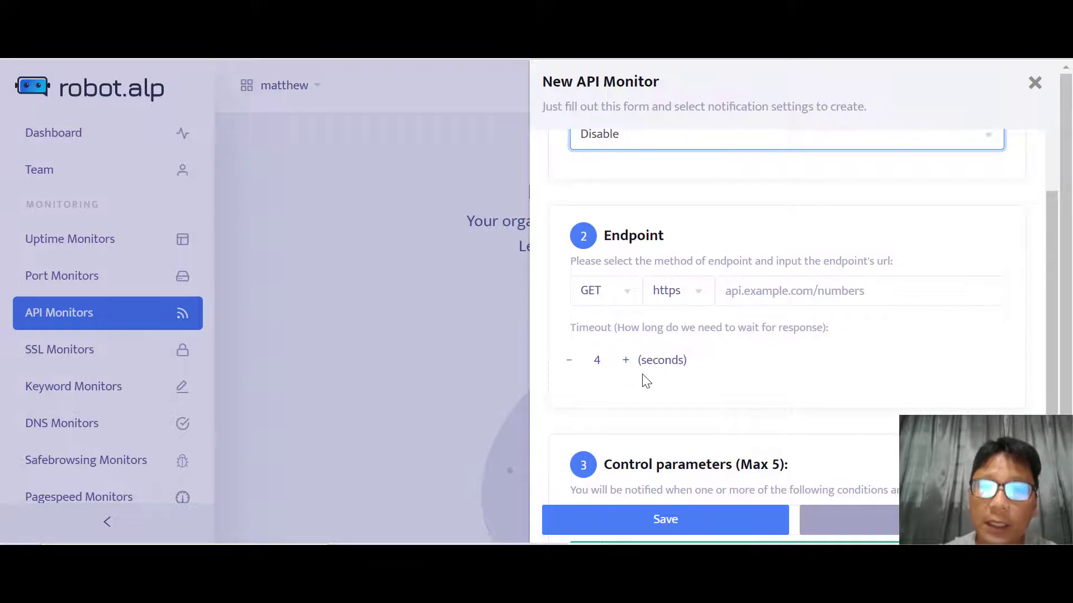
pyautogui.scroll(-4, 646, 381)
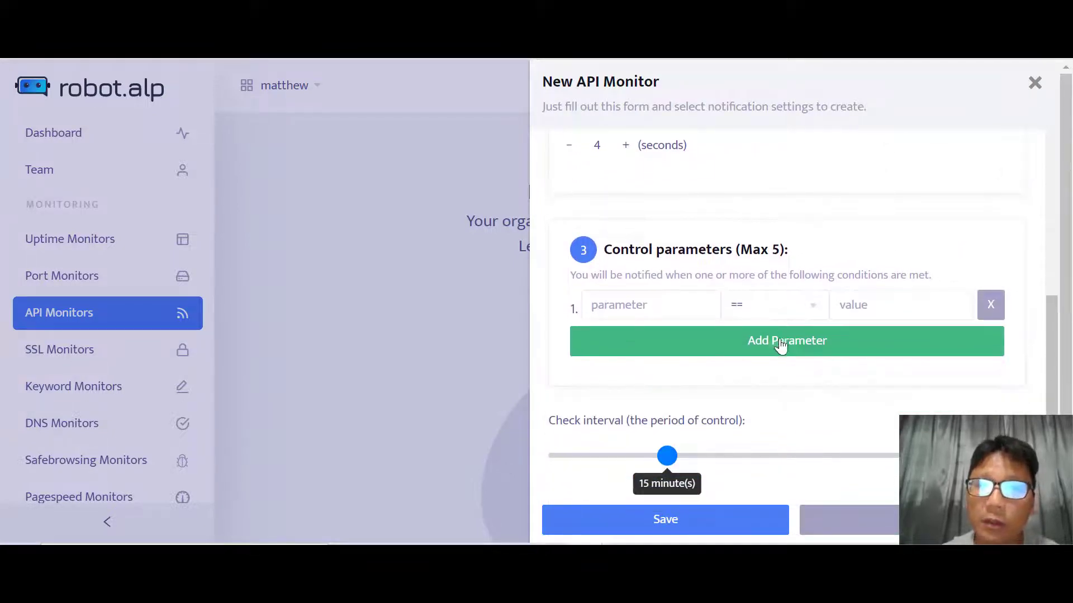
pyautogui.click(754, 308)
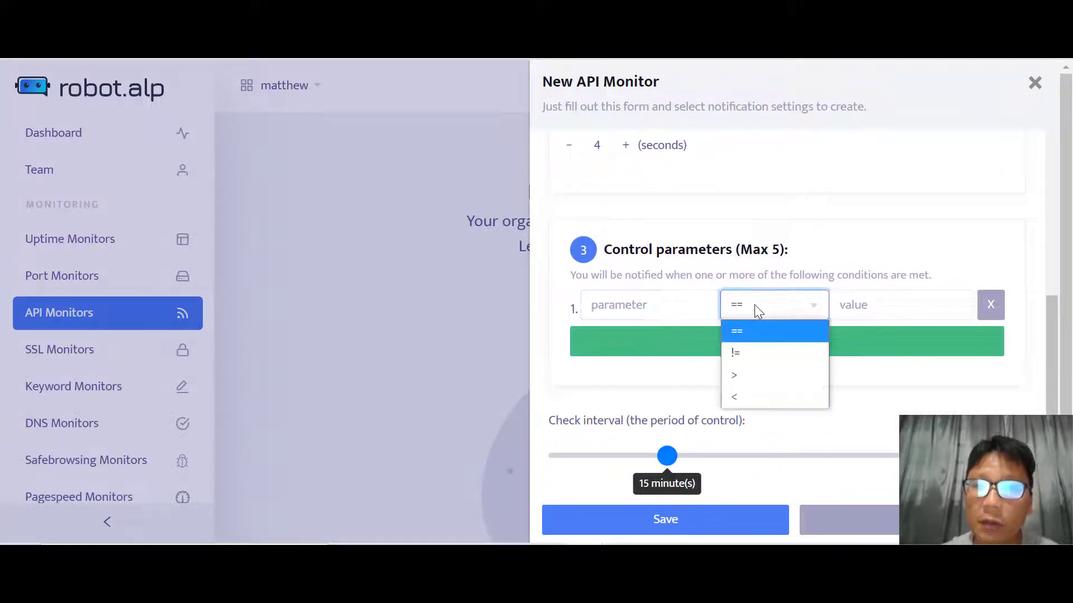
pyautogui.click(870, 313)
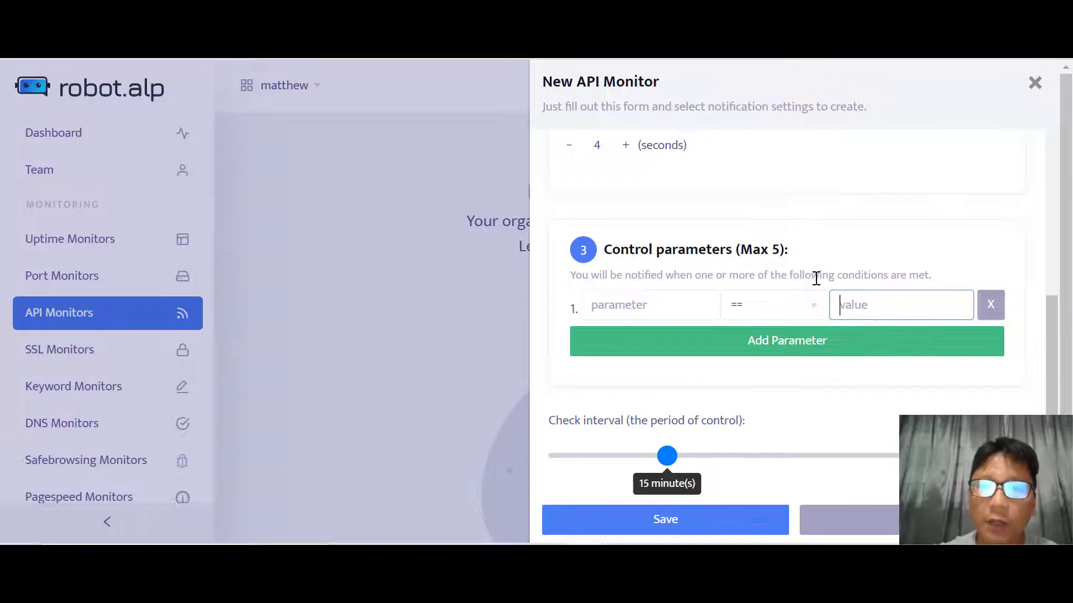
pyautogui.scroll(-2, 815, 278)
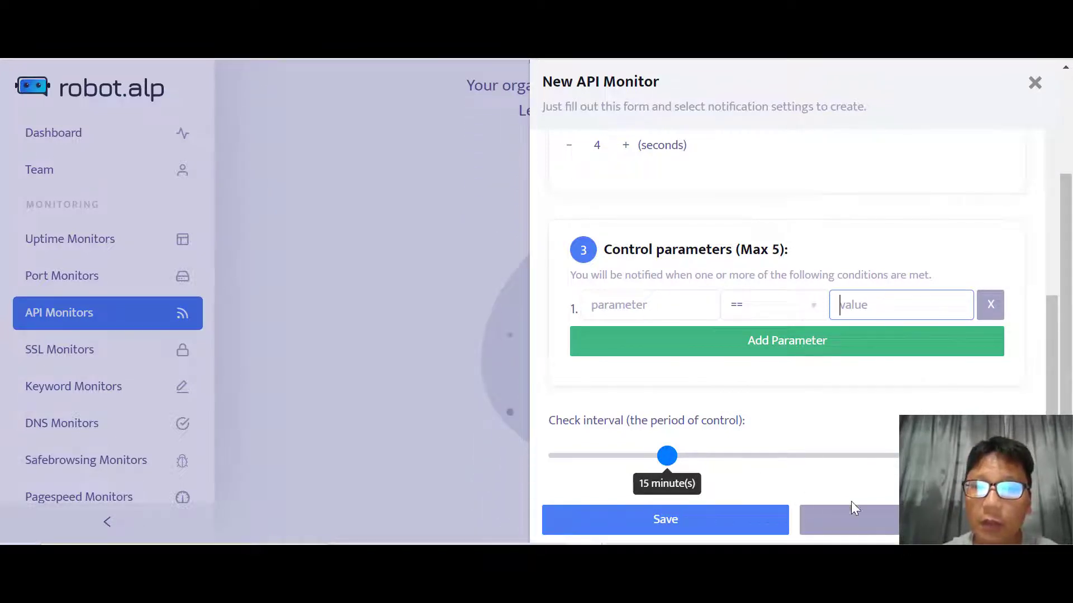
# Check the API monitor's notification channels and period options, and close the form without saving
pyautogui.click(849, 519)
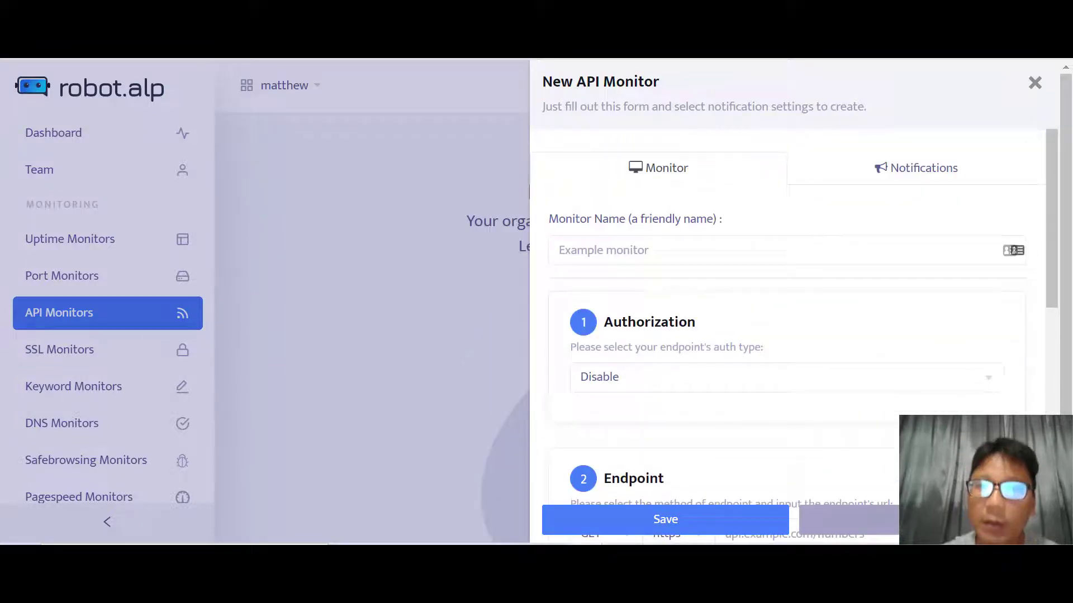
pyautogui.click(927, 170)
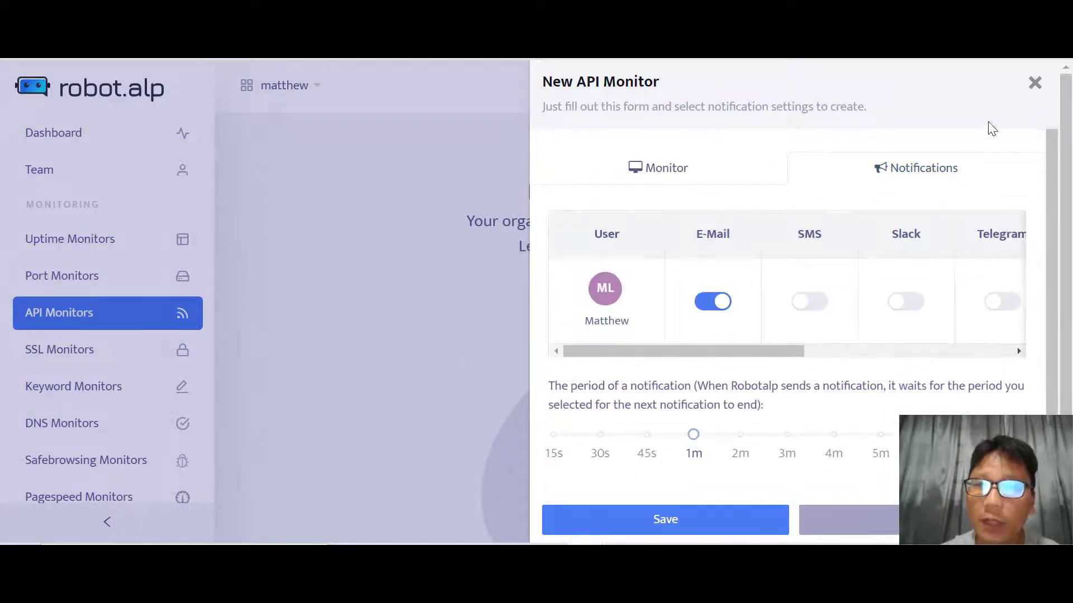
pyautogui.click(1034, 83)
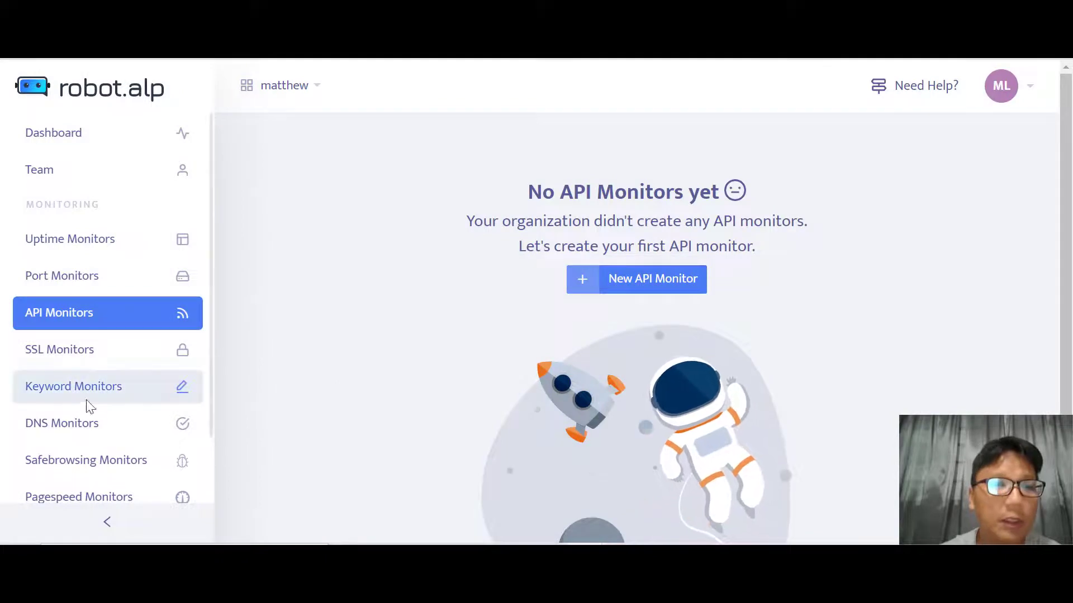
# Open a new SSL monitor form, review its monitor and notification settings, and close it without saving
pyautogui.click(88, 356)
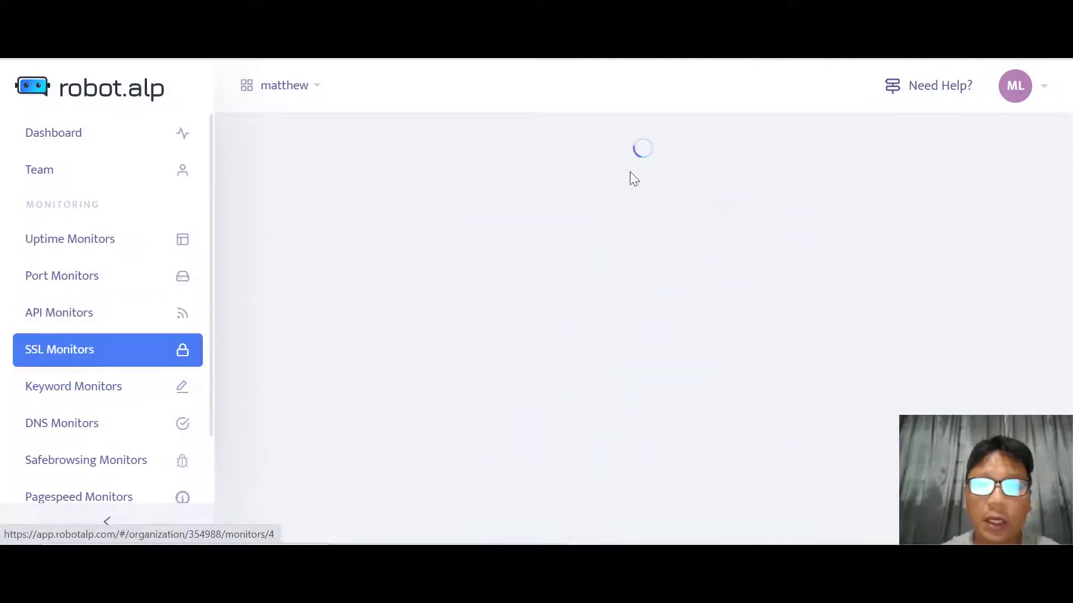
pyautogui.click(640, 285)
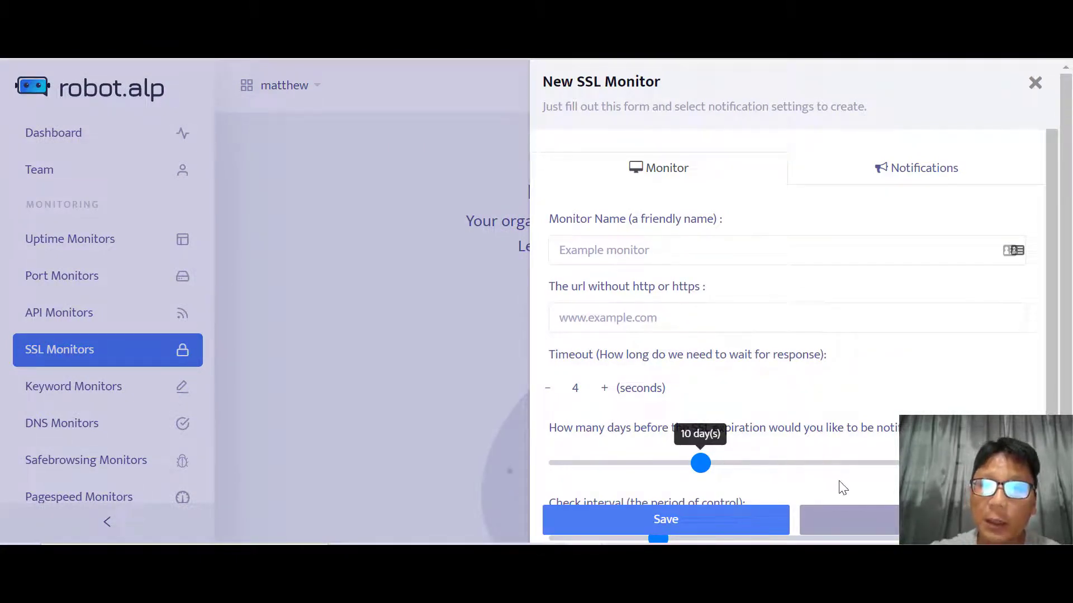
pyautogui.scroll(-2, 842, 487)
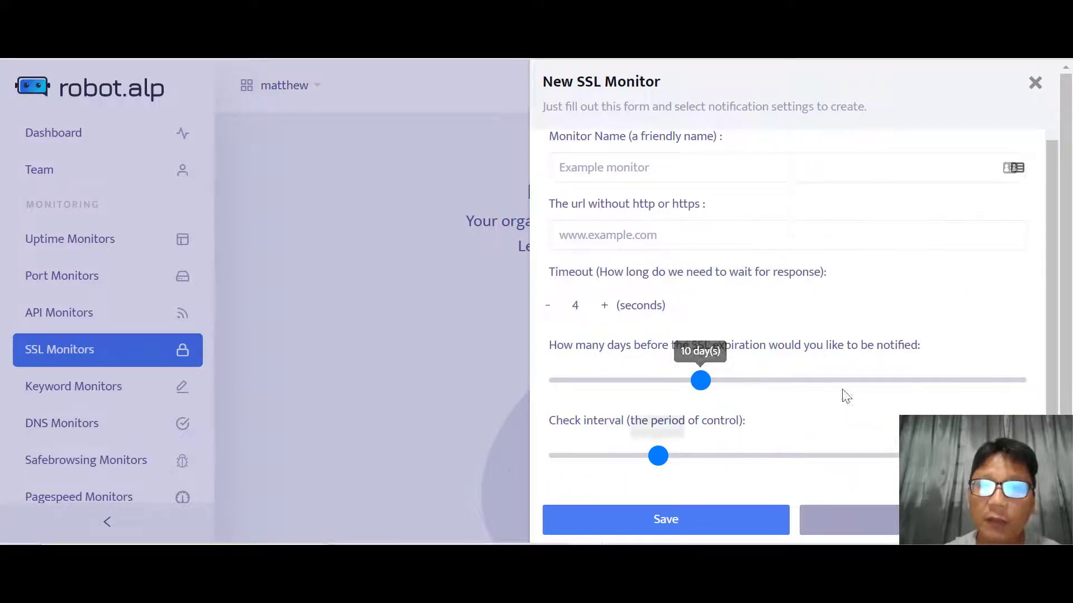
pyautogui.scroll(2, 909, 370)
pyautogui.click(916, 169)
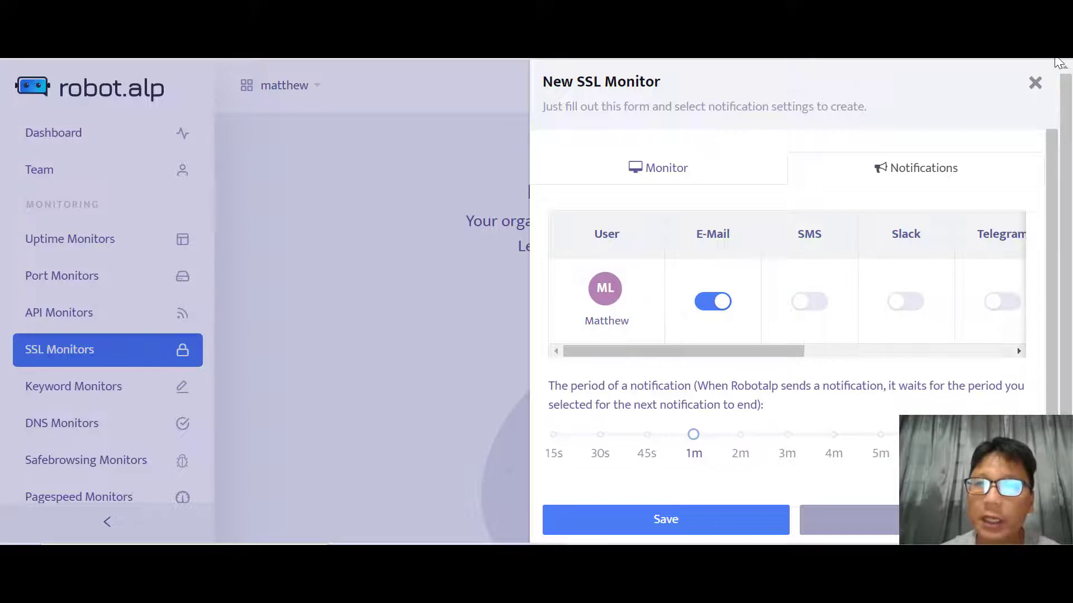
pyautogui.click(1034, 83)
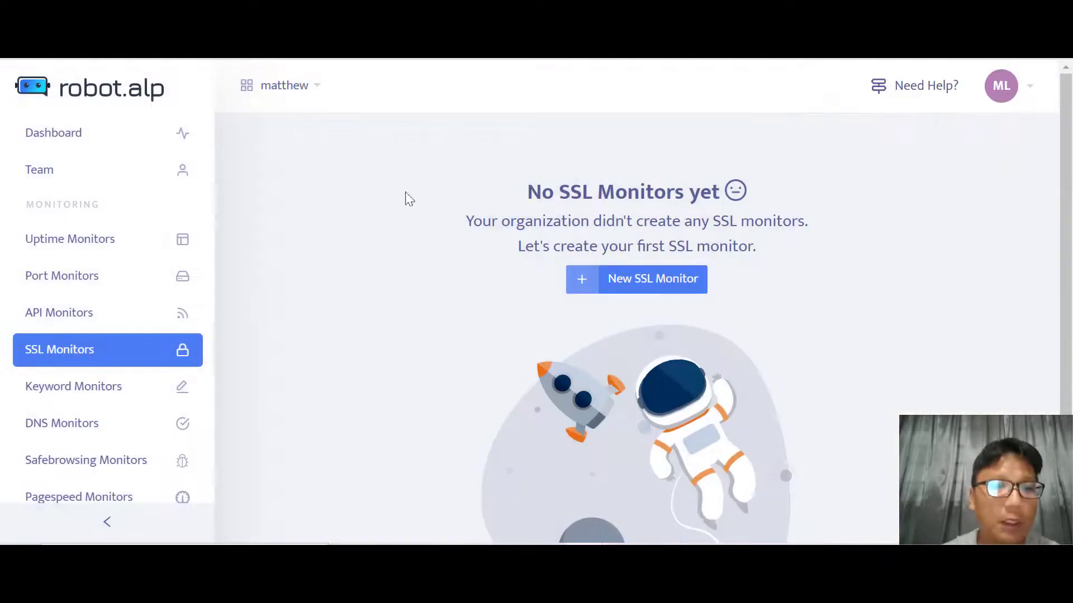
# Open a new Keyword monitor form, review its URL, keyword, notify condition, timeout and interval settings, and close it without saving
pyautogui.click(109, 388)
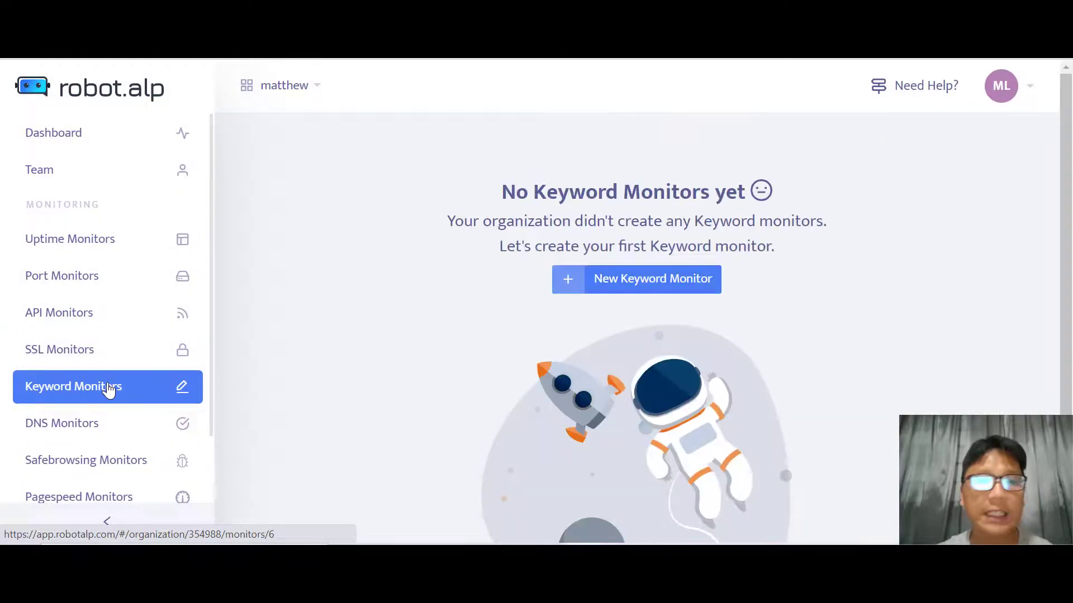
pyautogui.click(646, 280)
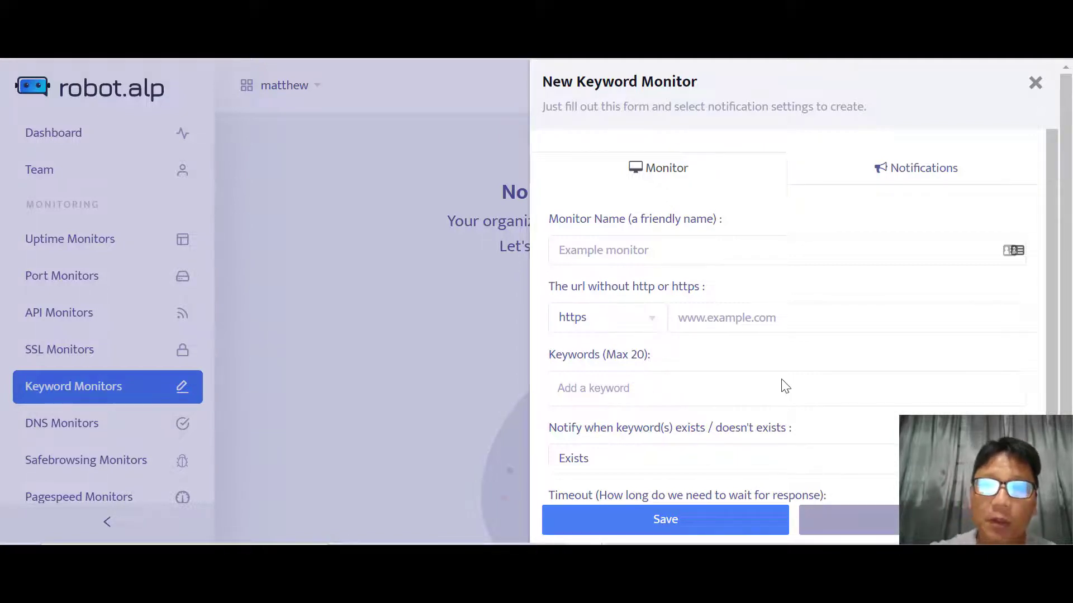
pyautogui.scroll(-3, 785, 386)
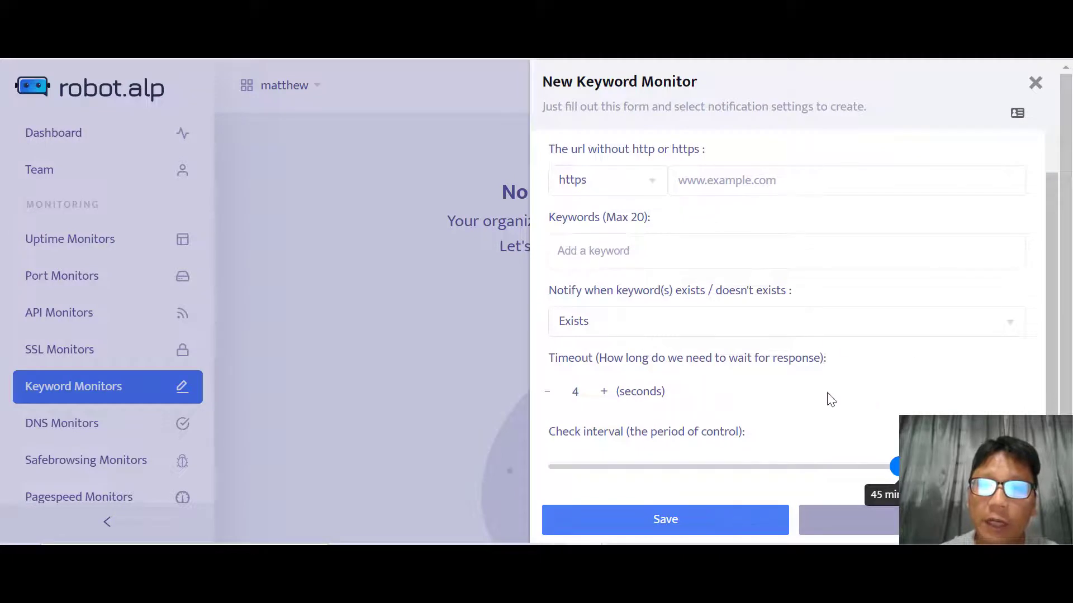
pyautogui.click(648, 327)
pyautogui.click(641, 345)
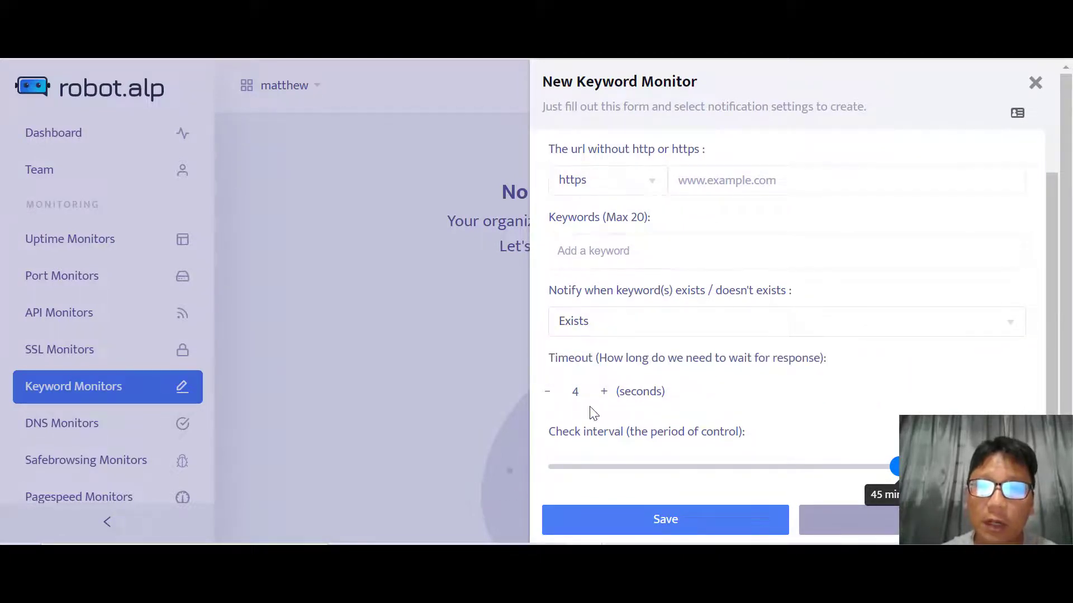
pyautogui.click(880, 524)
# Open a new DNS monitor form, review its domain, check interval and notification settings, and close it without saving
pyautogui.click(48, 423)
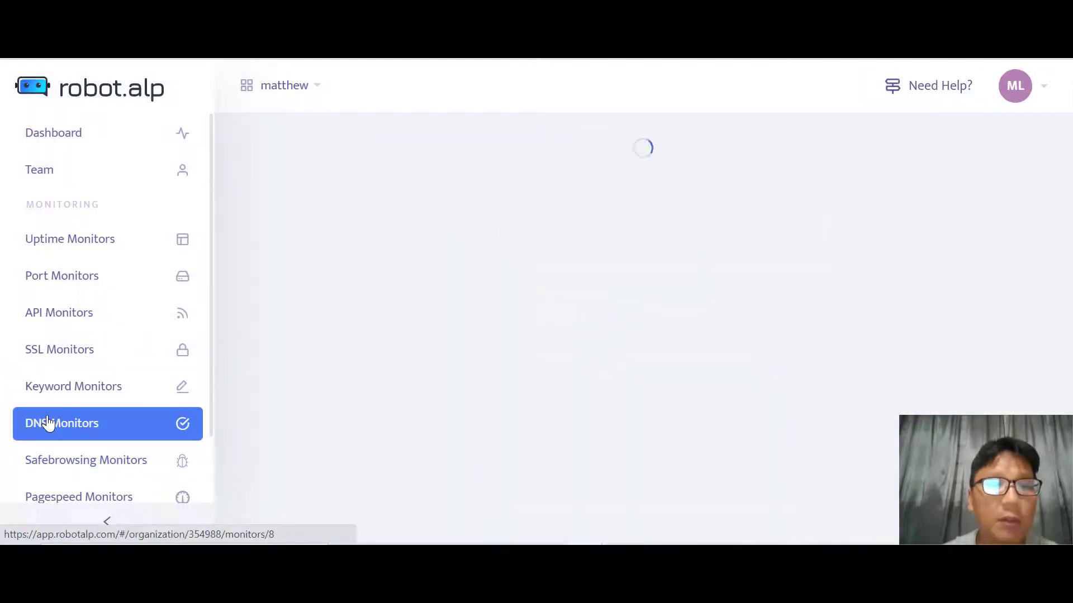
pyautogui.click(619, 277)
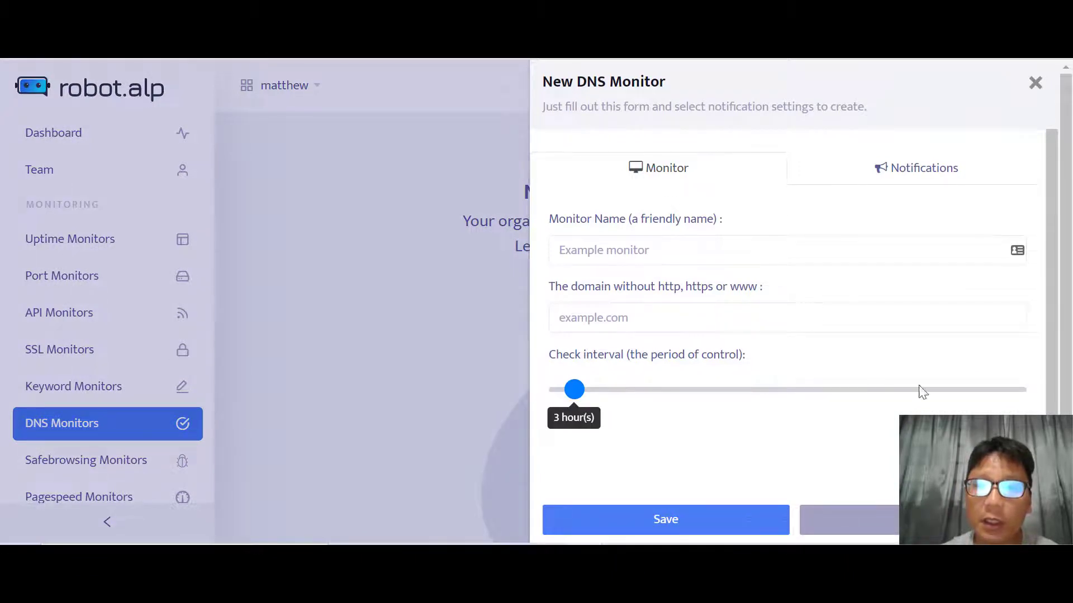
pyautogui.click(934, 169)
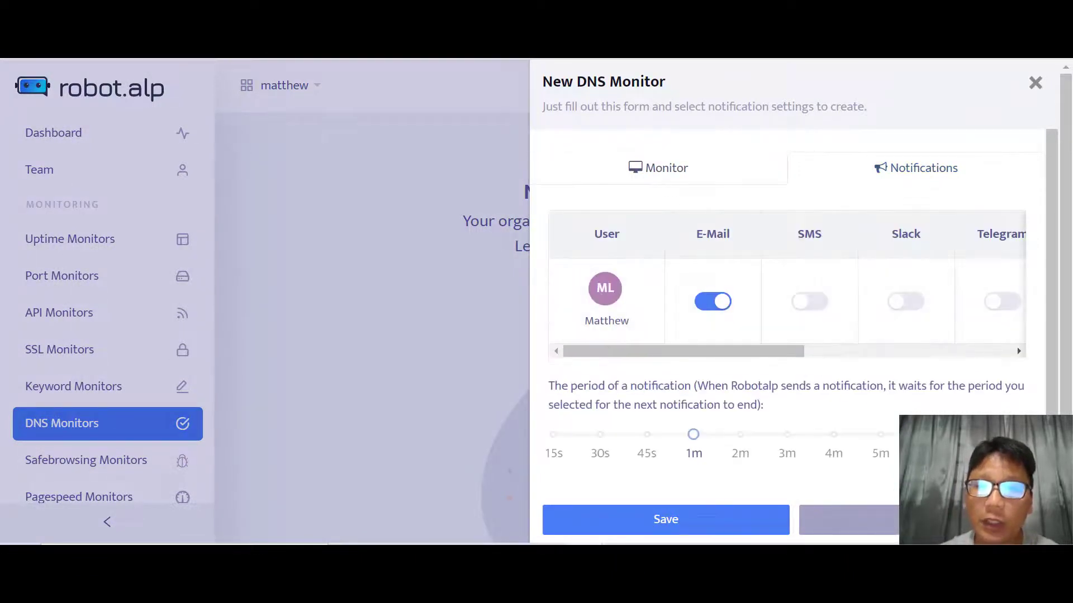
pyautogui.click(922, 520)
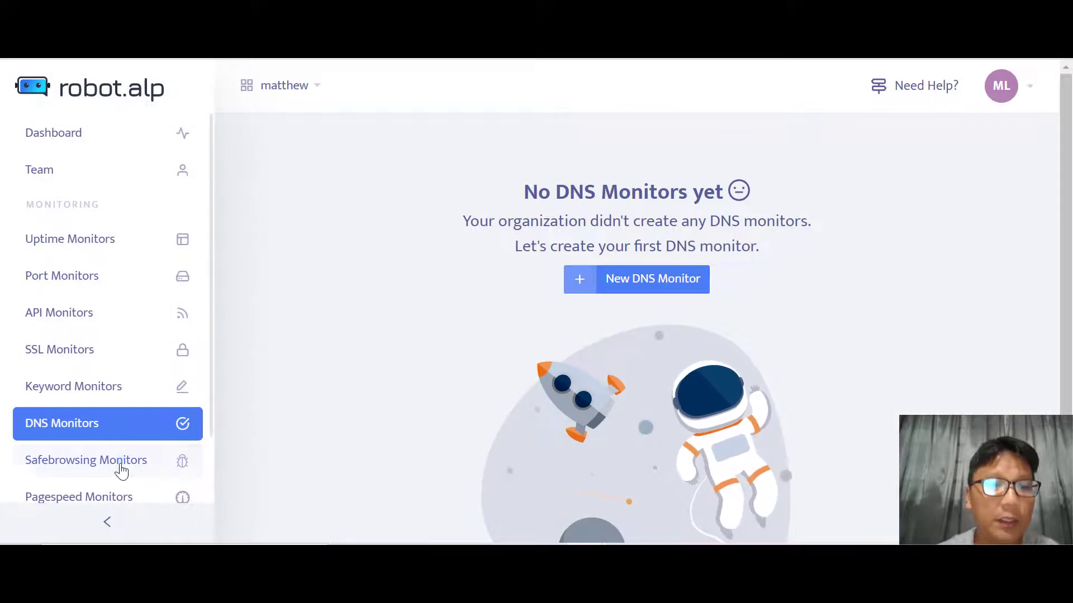
# Open a new Safebrowsing monitor form, review its URL, check interval and notification settings, and close it without saving
pyautogui.click(122, 472)
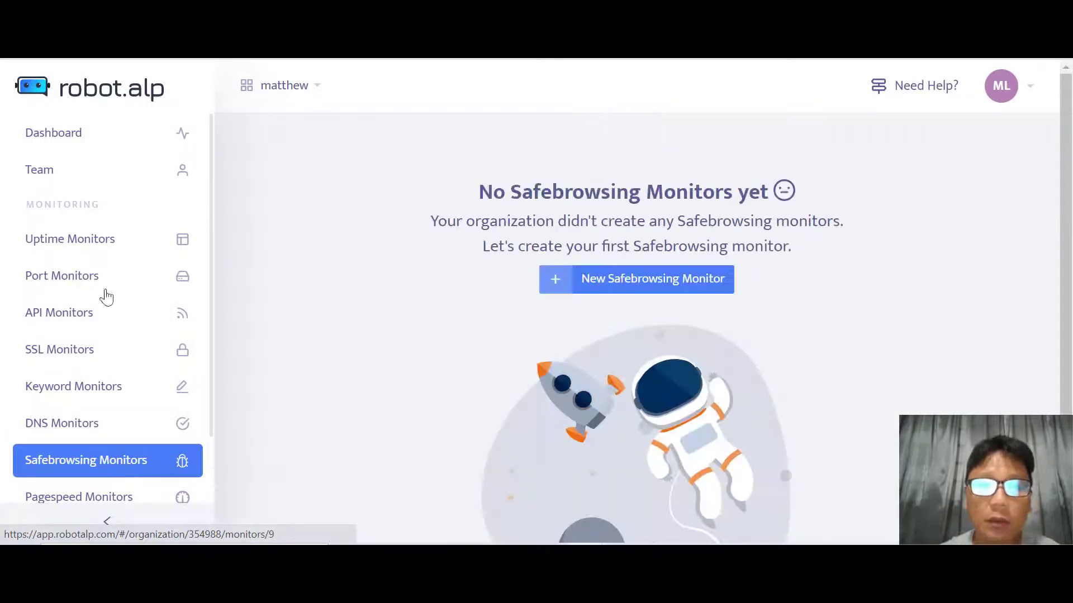
pyautogui.click(600, 290)
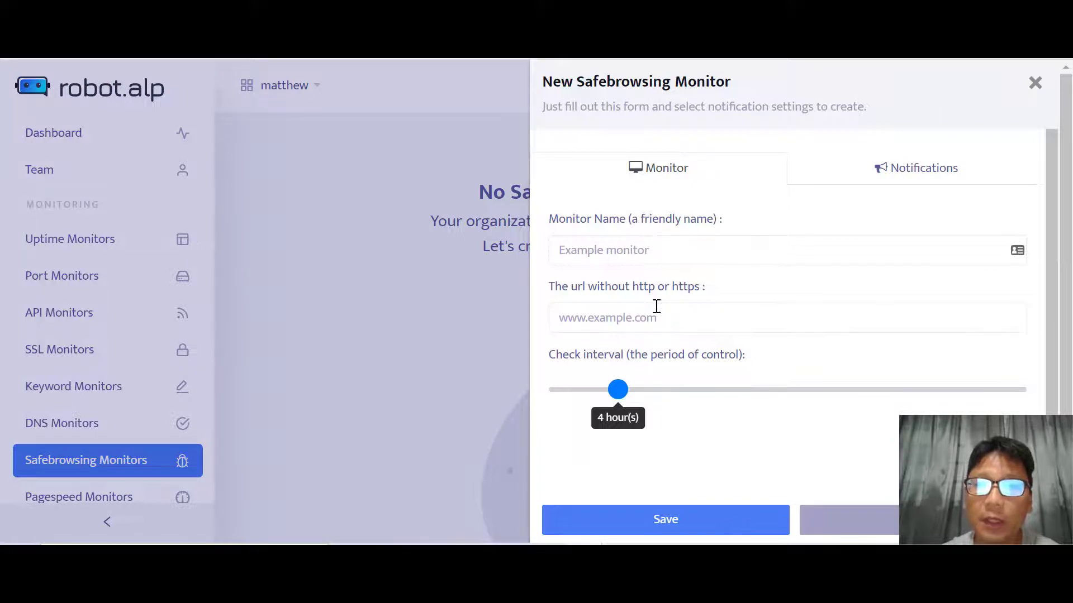
pyautogui.click(962, 182)
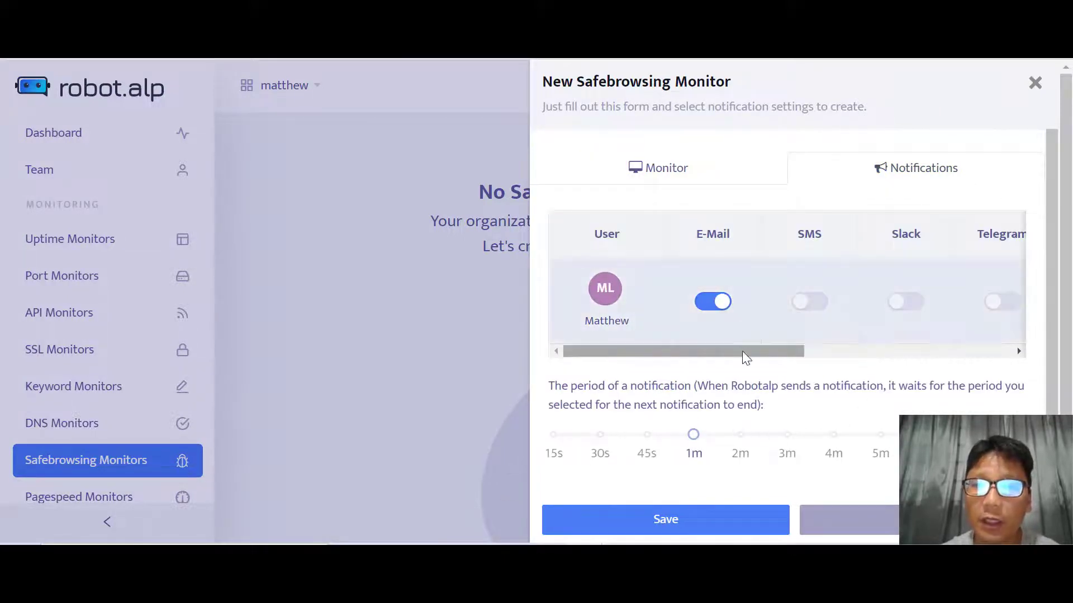
pyautogui.click(849, 520)
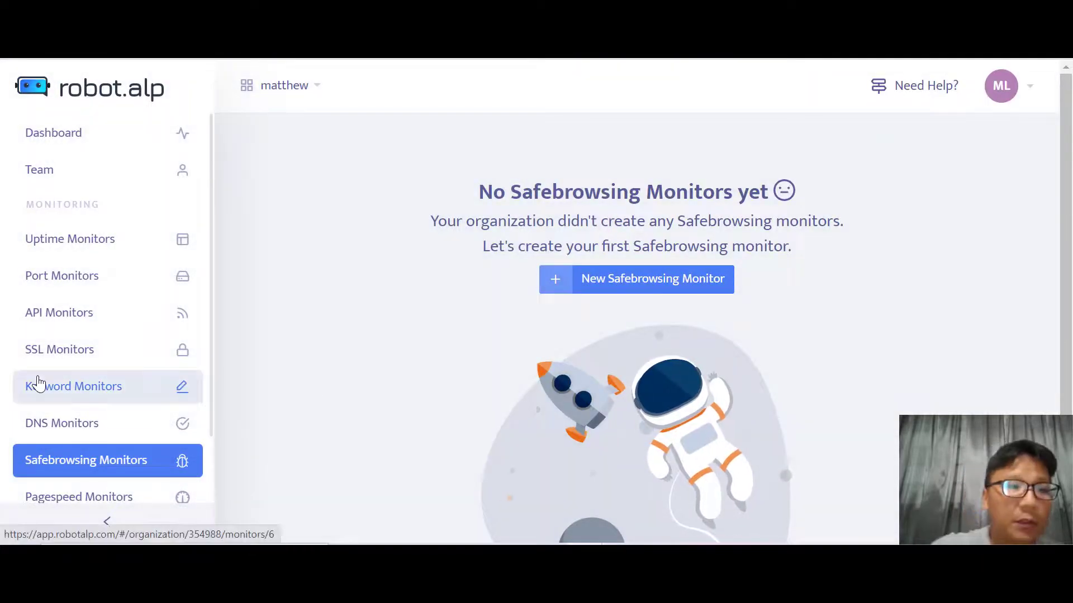
# Open a new Pagespeed monitor form and choose Desktop as the analysis strategy
pyautogui.scroll(-3, 35, 383)
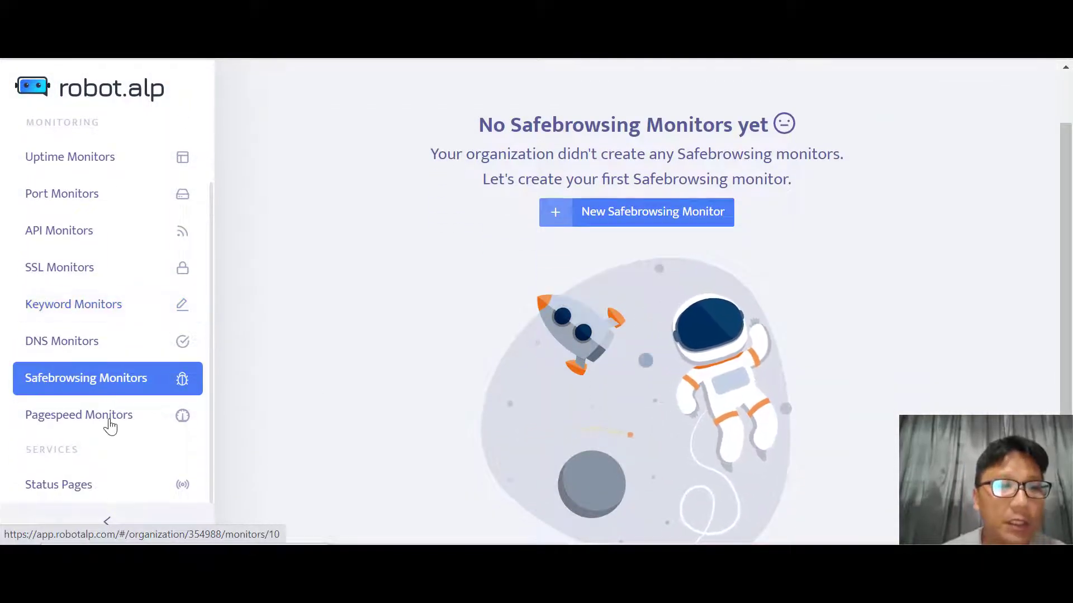
pyautogui.click(108, 419)
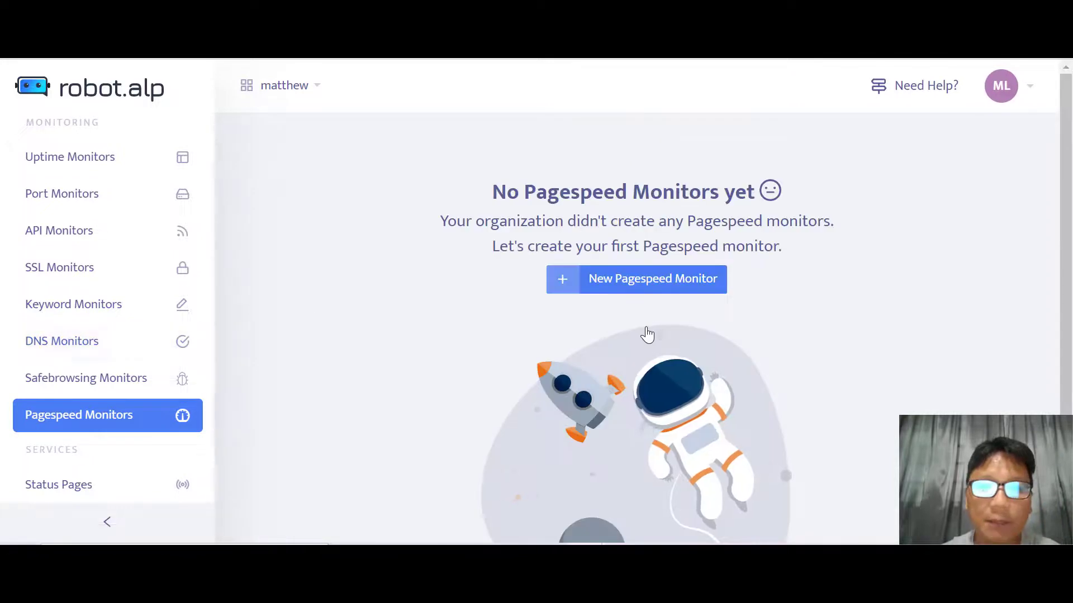
pyautogui.click(642, 282)
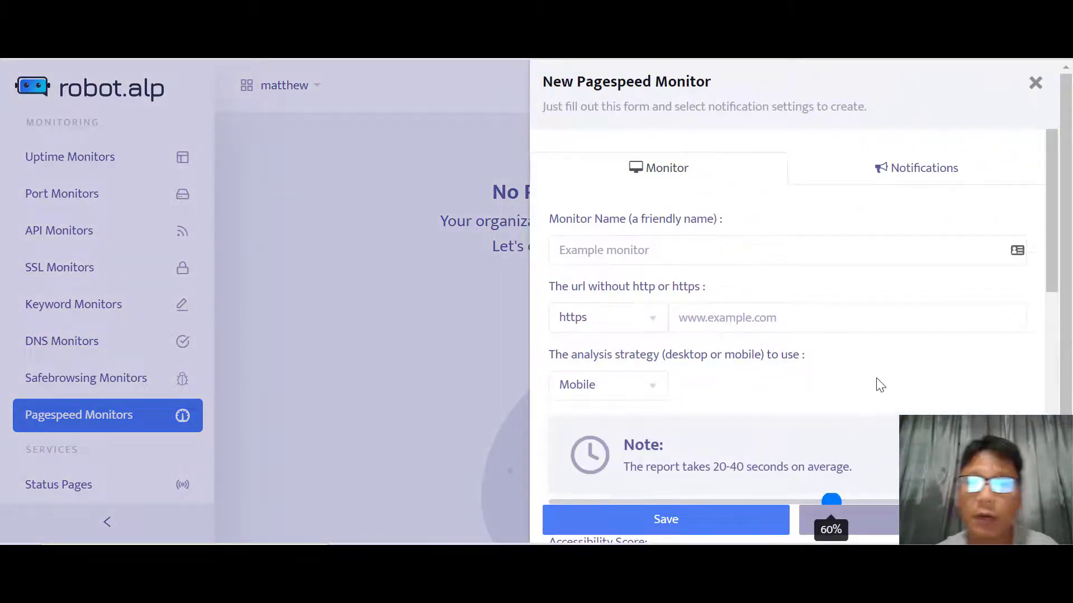
pyautogui.click(660, 394)
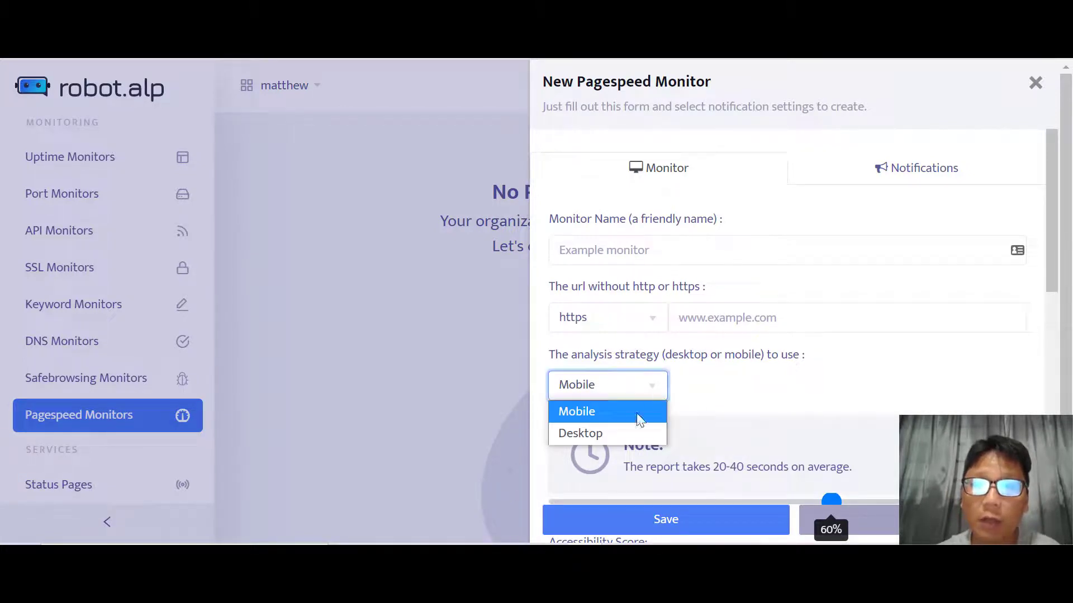
pyautogui.click(619, 429)
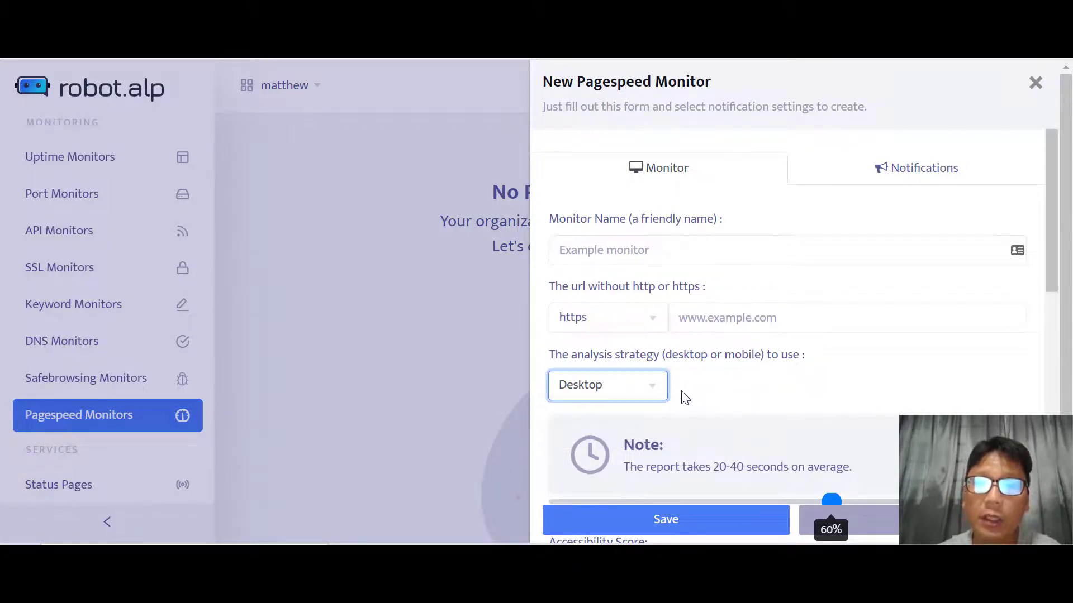
# Set the Pagespeed monitor's Performance Score threshold to 52% and its Accessibility Score threshold to 87%
pyautogui.scroll(-1, 673, 391)
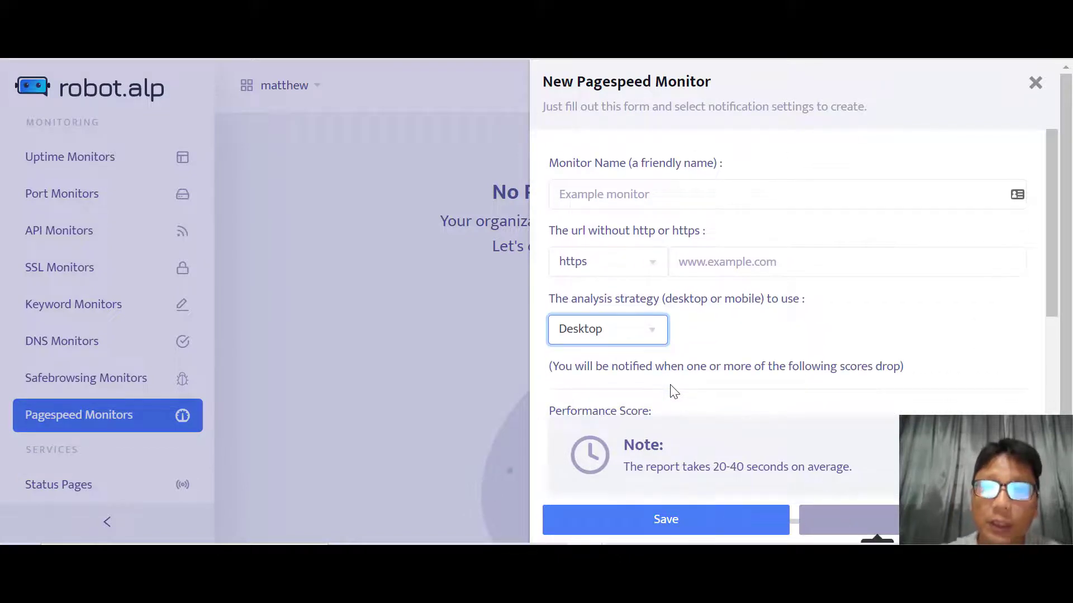
pyautogui.scroll(-3, 673, 391)
pyautogui.scroll(-1, 673, 391)
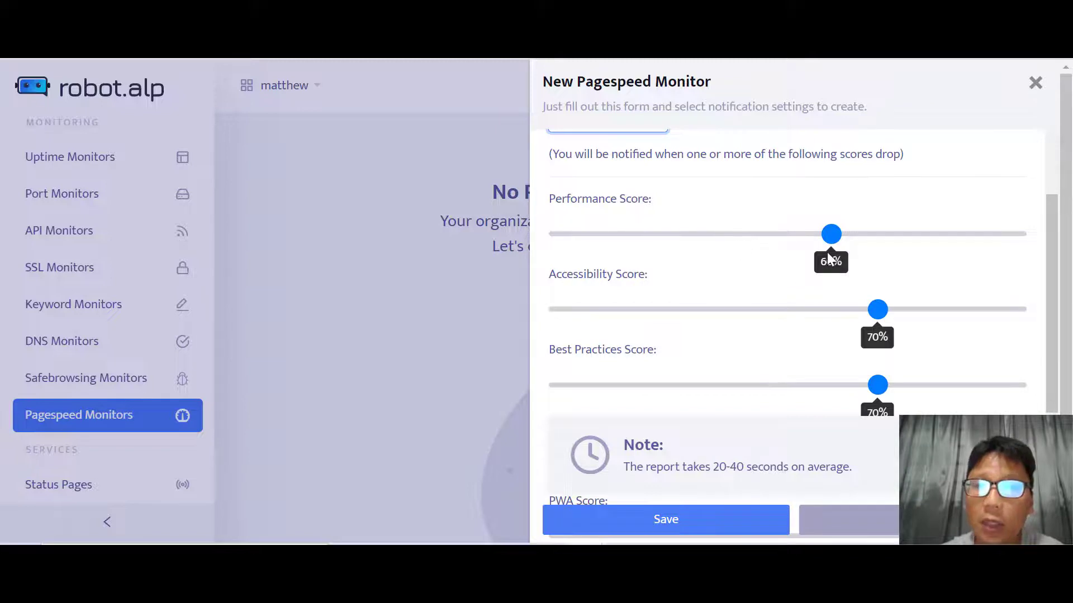
pyautogui.moveTo(832, 246); pyautogui.dragTo(795, 238)
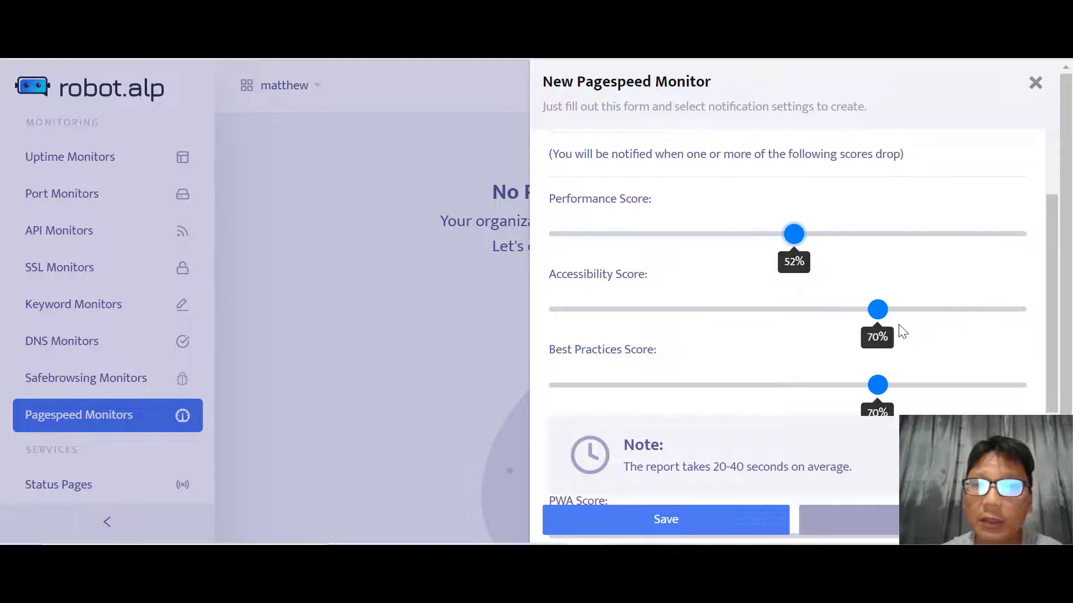
pyautogui.scroll(-4, 876, 317)
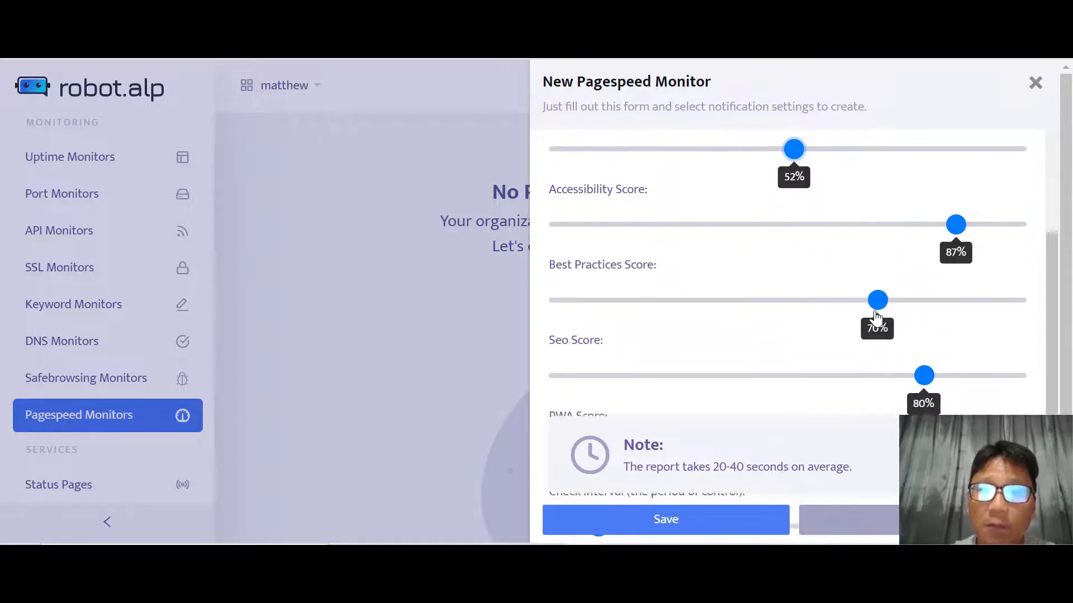
# Review the Pagespeed monitor's remaining score thresholds, check interval and notification options, and close the form without saving
pyautogui.scroll(-2, 876, 318)
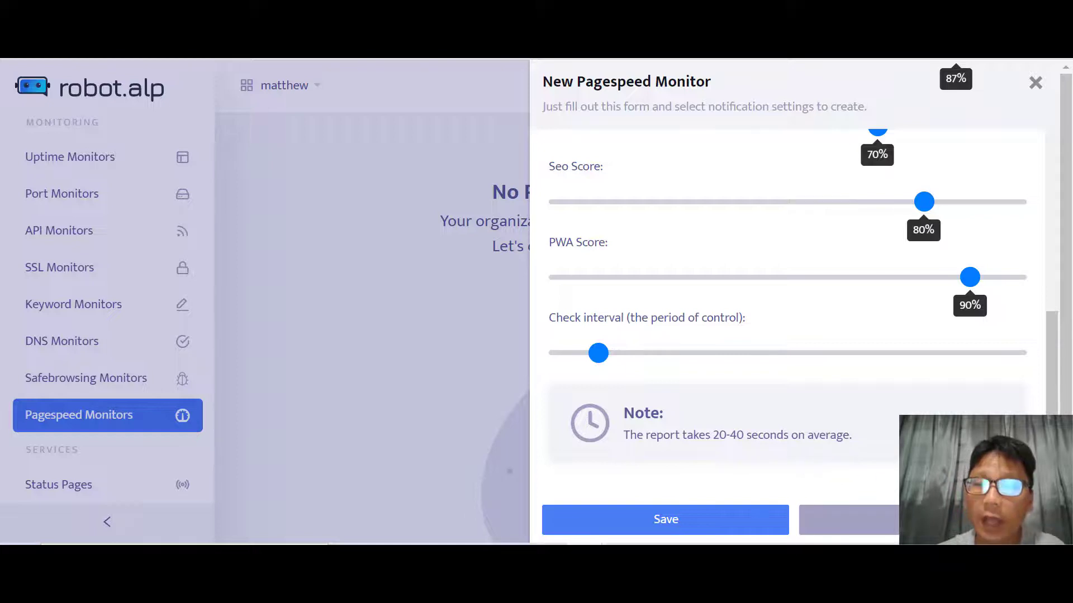
pyautogui.click(895, 526)
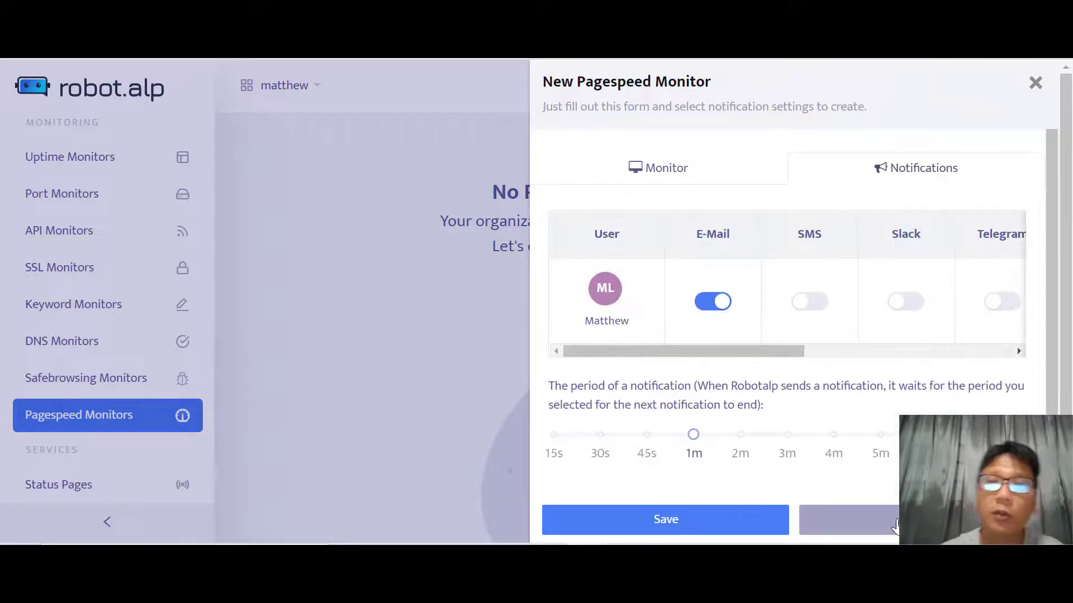
pyautogui.click(855, 520)
# Open a new status page form and review its title, domain, company and support settings and its uptime monitor selection
pyautogui.click(104, 489)
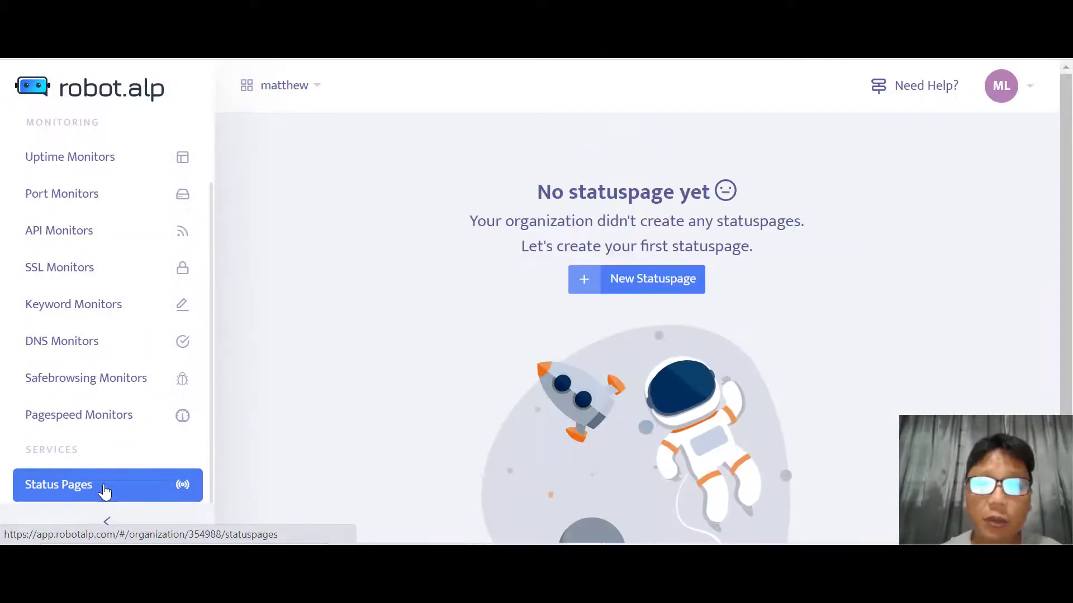
pyautogui.click(668, 280)
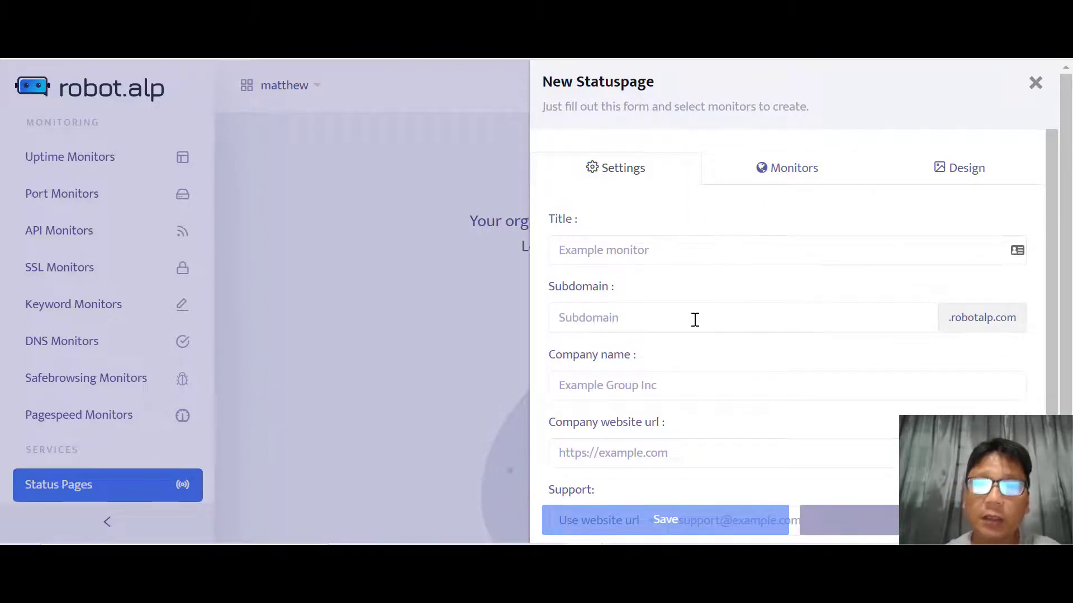
pyautogui.scroll(-2, 695, 320)
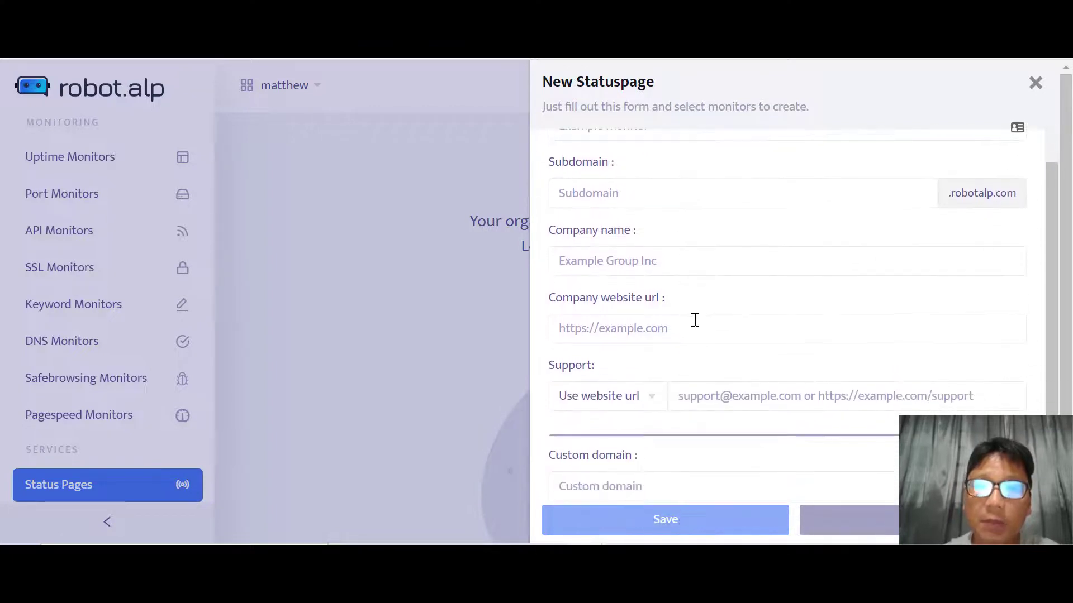
pyautogui.scroll(-1, 695, 320)
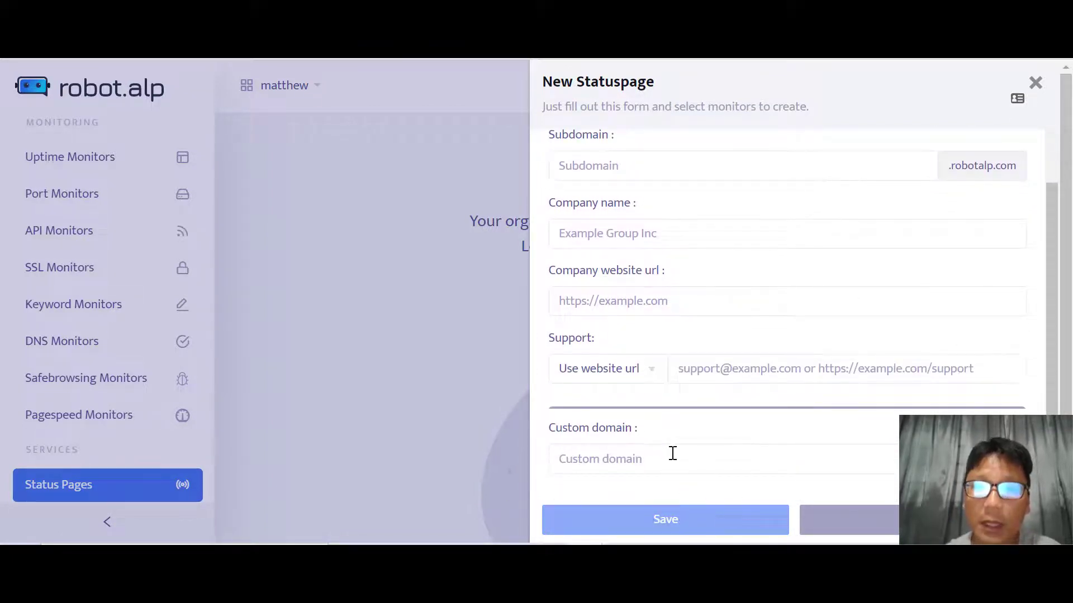
pyautogui.scroll(3, 673, 453)
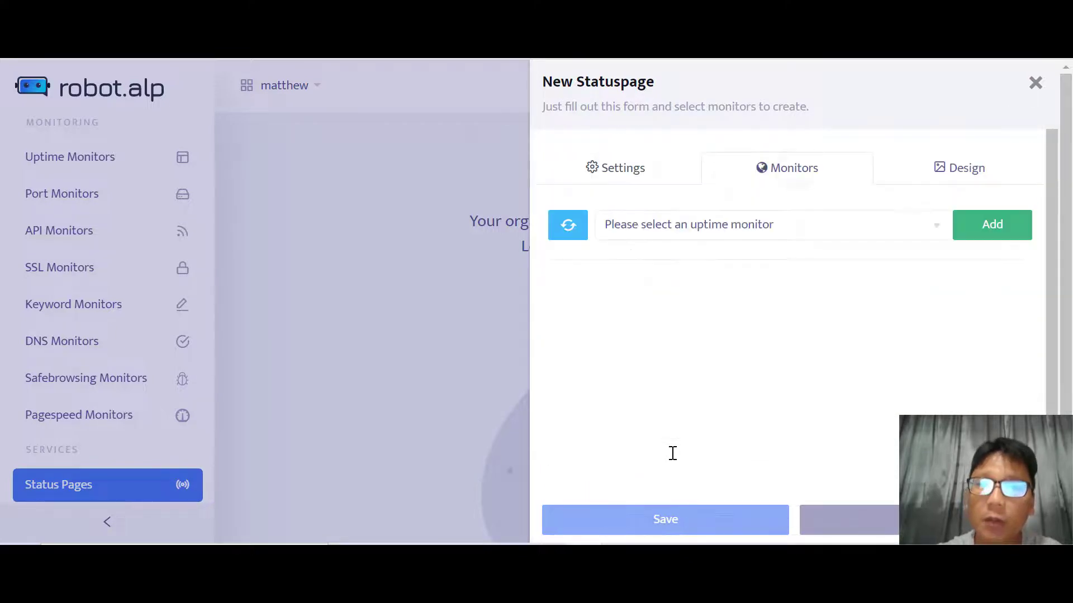
pyautogui.click(798, 237)
pyautogui.click(805, 275)
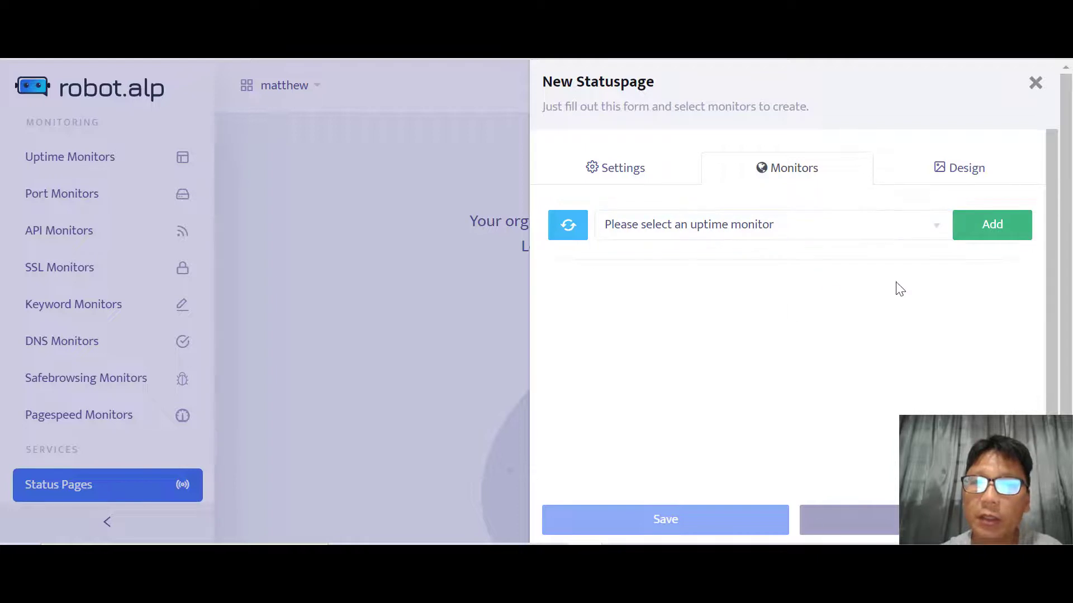
# Review the status page's logo, favicon, header template and appearance options, and close the form without saving
pyautogui.click(957, 170)
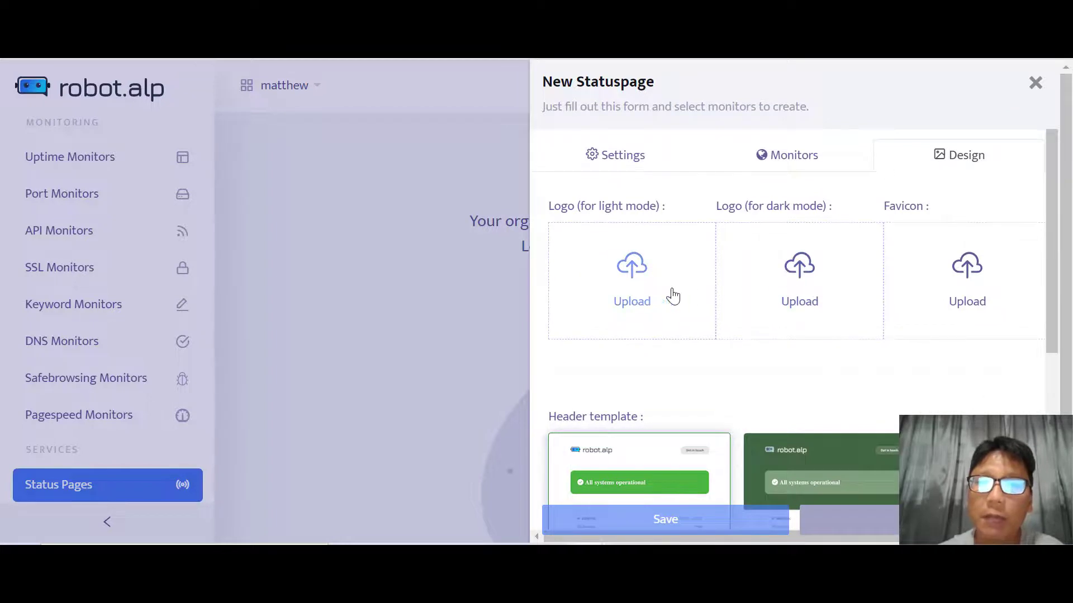
pyautogui.scroll(-4, 958, 292)
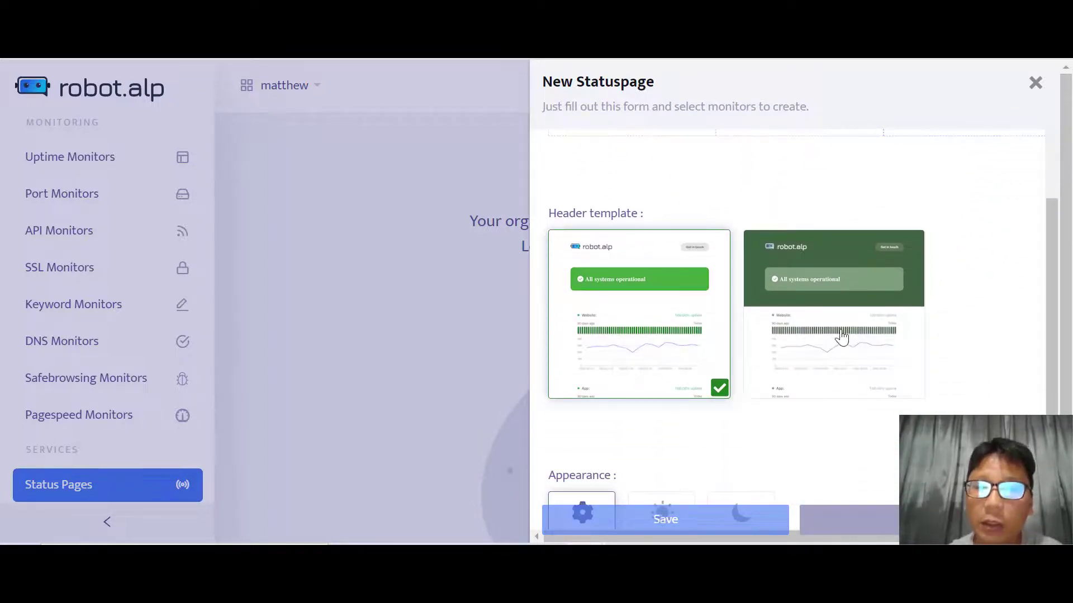
pyautogui.scroll(-2, 850, 339)
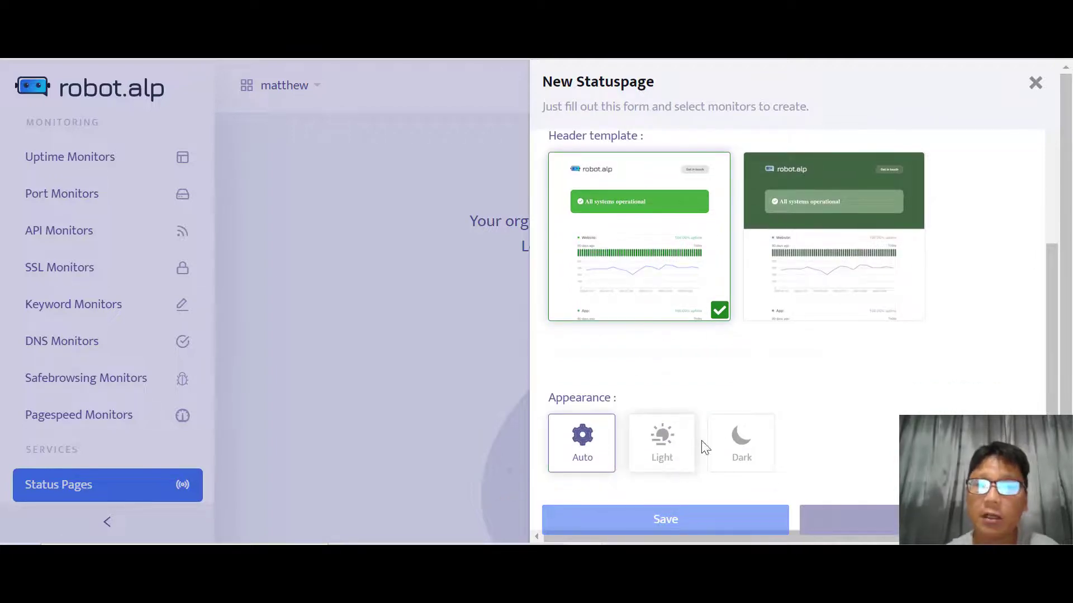
pyautogui.click(846, 519)
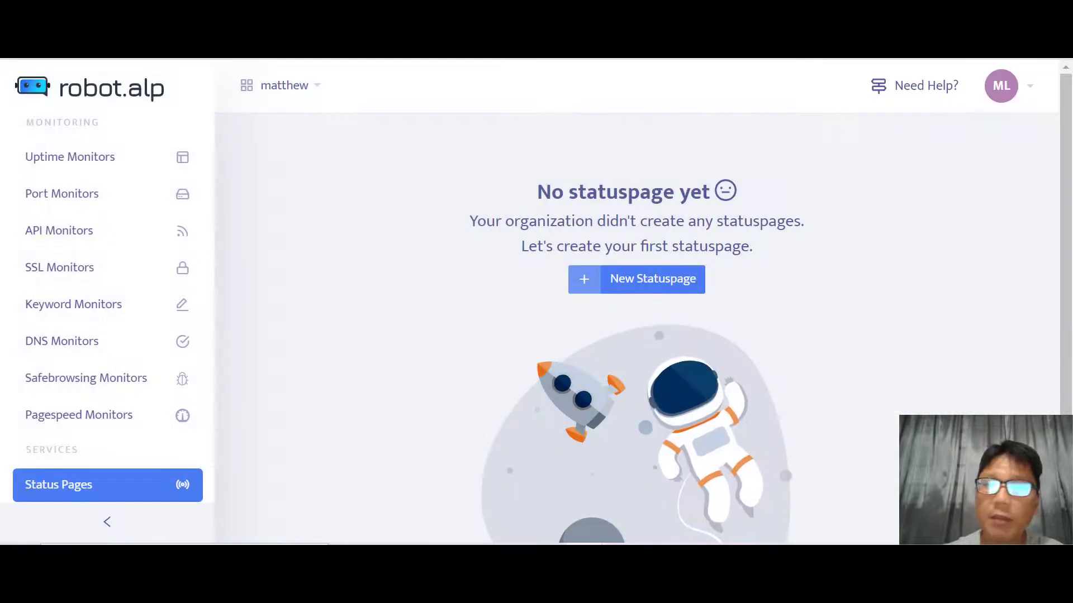
# Look through the guide categories on Robot.alp's Help Guides page
pyautogui.click(80, 496)
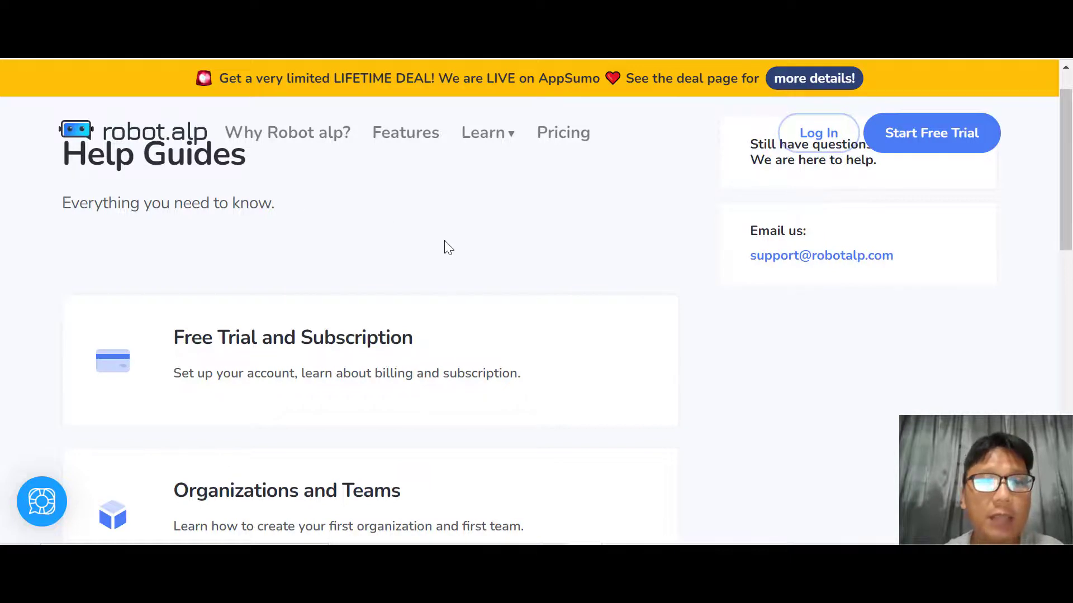
pyautogui.scroll(-5, 500, 258)
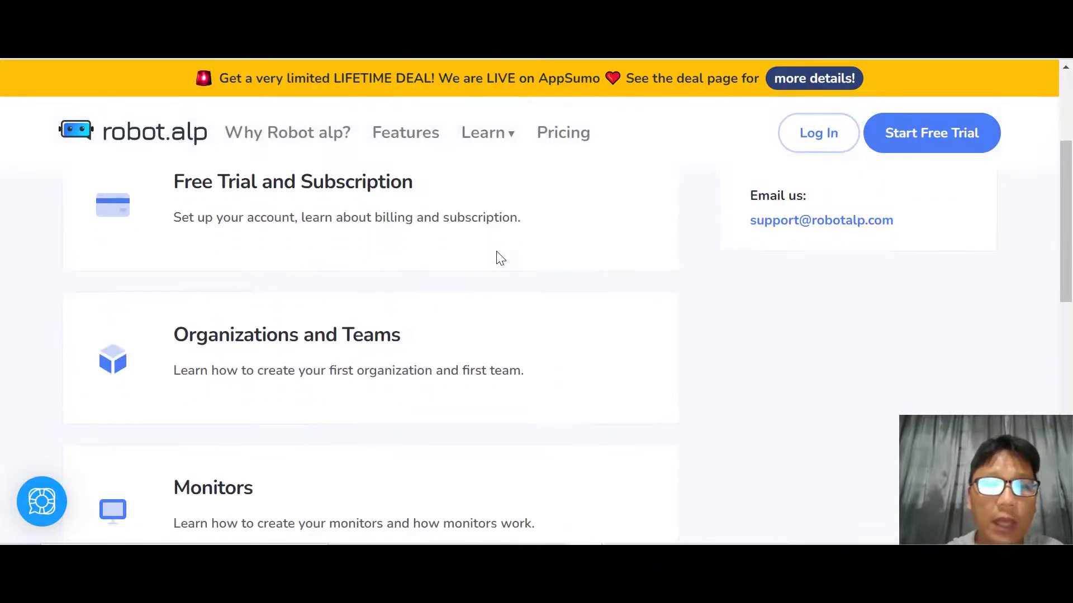
pyautogui.scroll(-1, 500, 258)
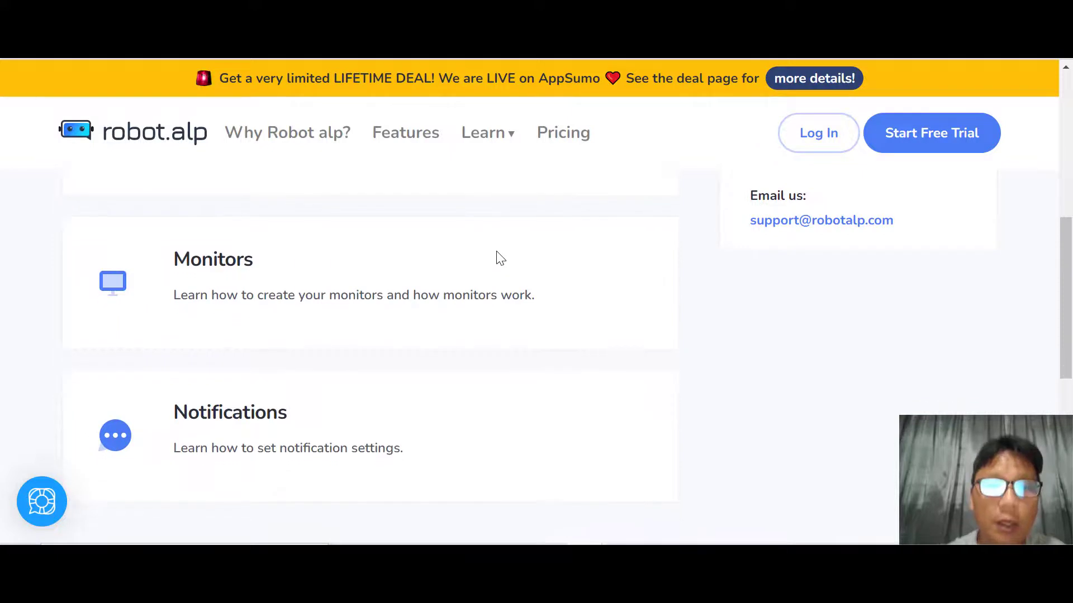
# Open the Monitors help category, look through its how-to articles, and return to the Help Guides overview
pyautogui.click(264, 279)
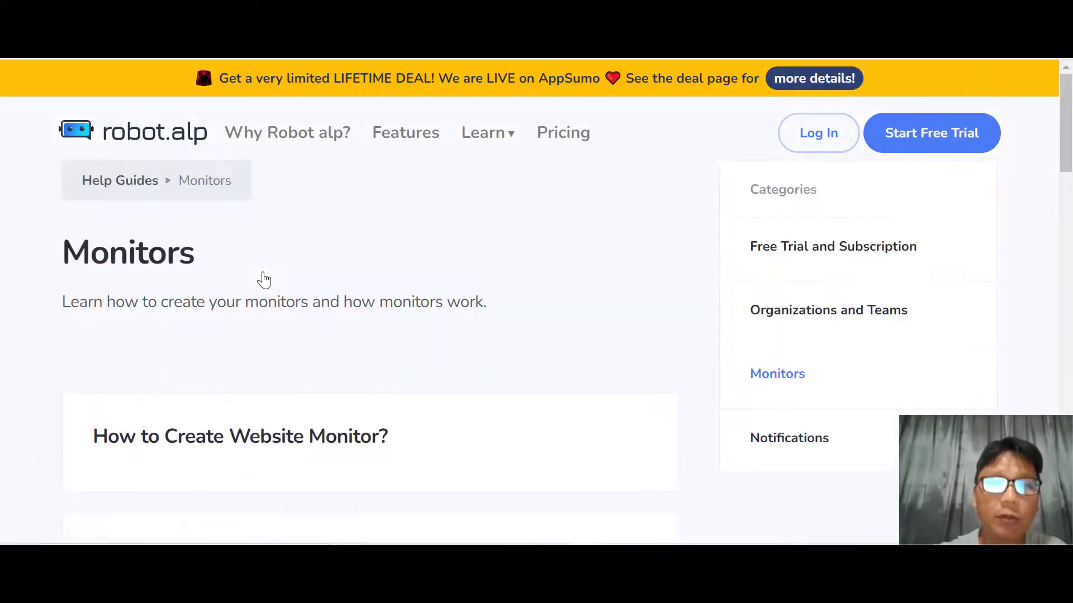
pyautogui.scroll(-5, 264, 279)
pyautogui.scroll(-11, 264, 279)
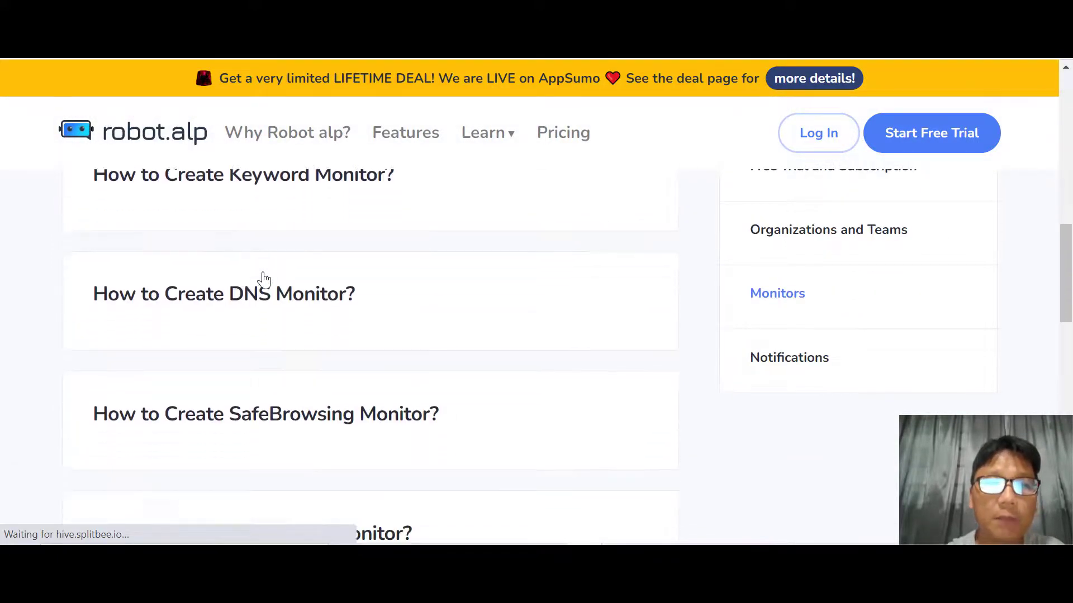
pyautogui.scroll(-8, 264, 279)
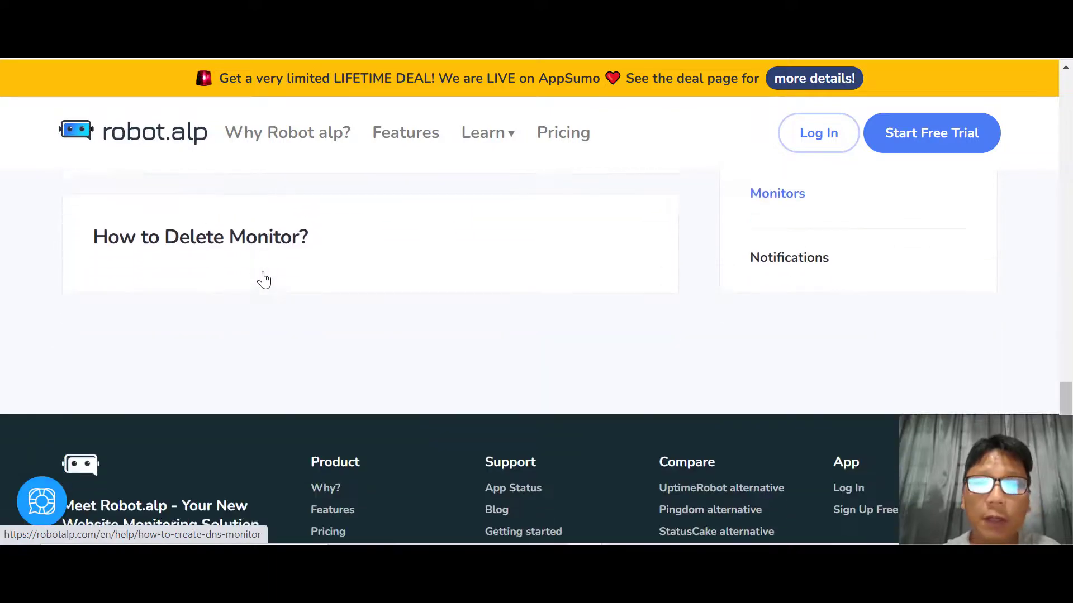
pyautogui.scroll(7, 264, 279)
pyautogui.scroll(15, 264, 279)
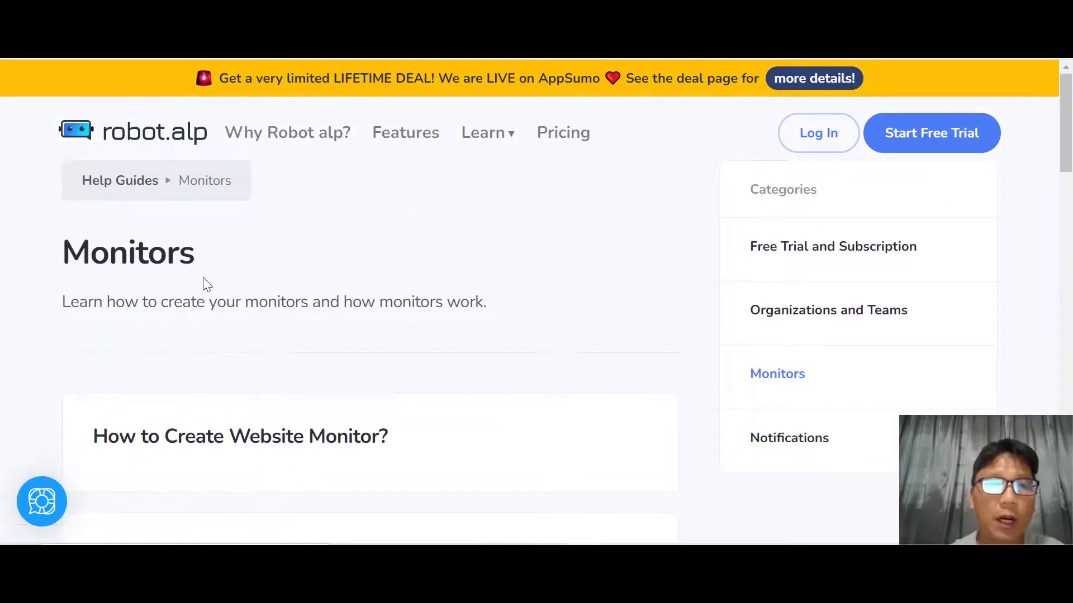
pyautogui.click(127, 185)
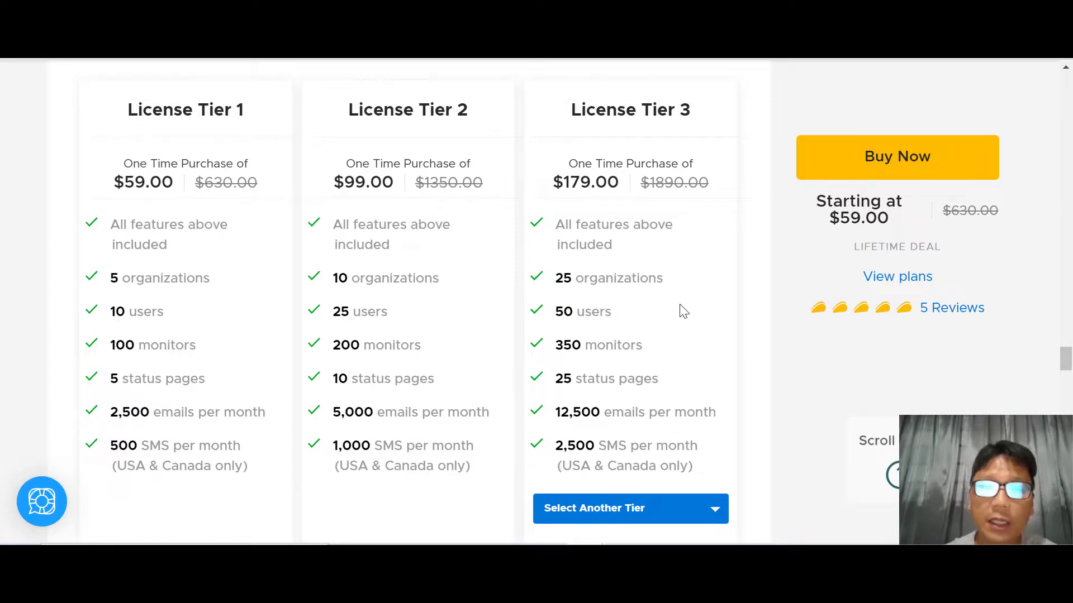
# Compare the license tiers on Robot.alp's AppSumo deal page and check which other tiers can be selected, keeping the current choice
pyautogui.scroll(-2, 685, 335)
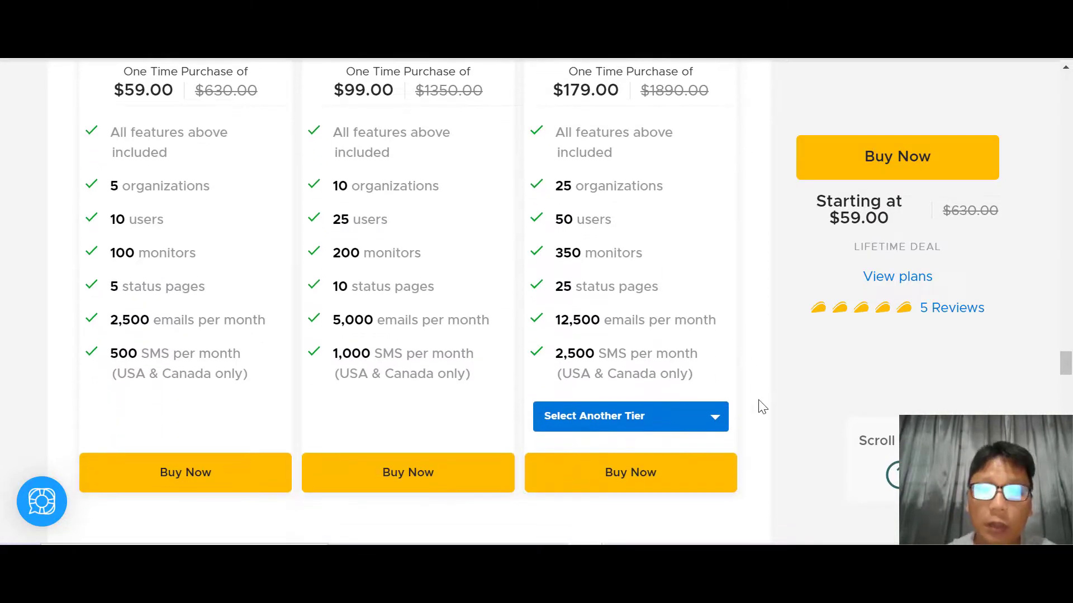
pyautogui.click(712, 419)
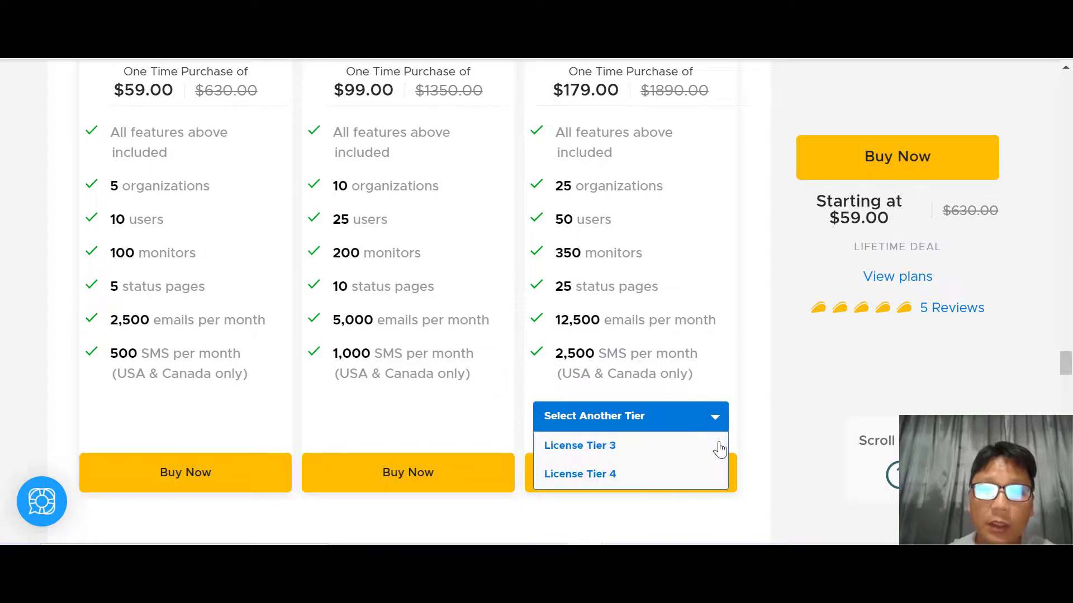
pyautogui.click(762, 329)
pyautogui.scroll(1, 764, 329)
pyautogui.scroll(1, 766, 331)
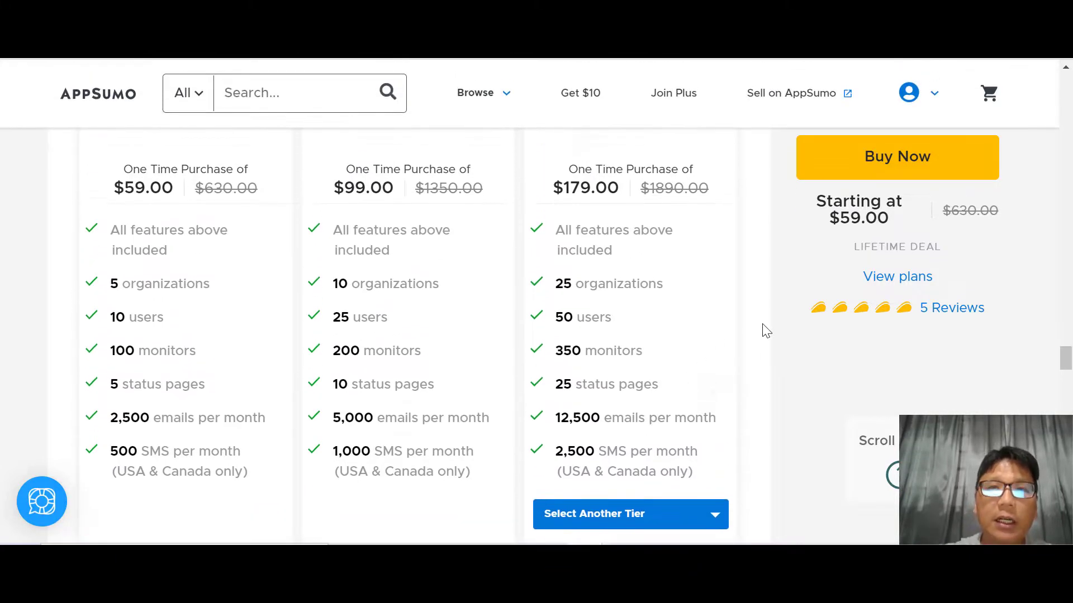